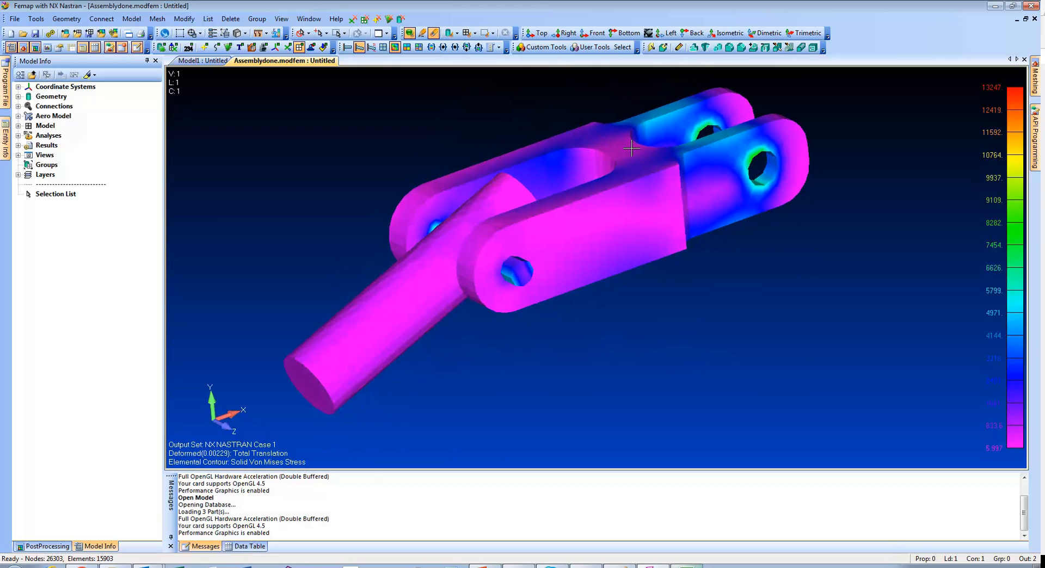
# Create a new group titled nodes&elems in the assembly model.
pyautogui.moveTo(624, 196); pyautogui.dragTo(660, 250, button='middle')
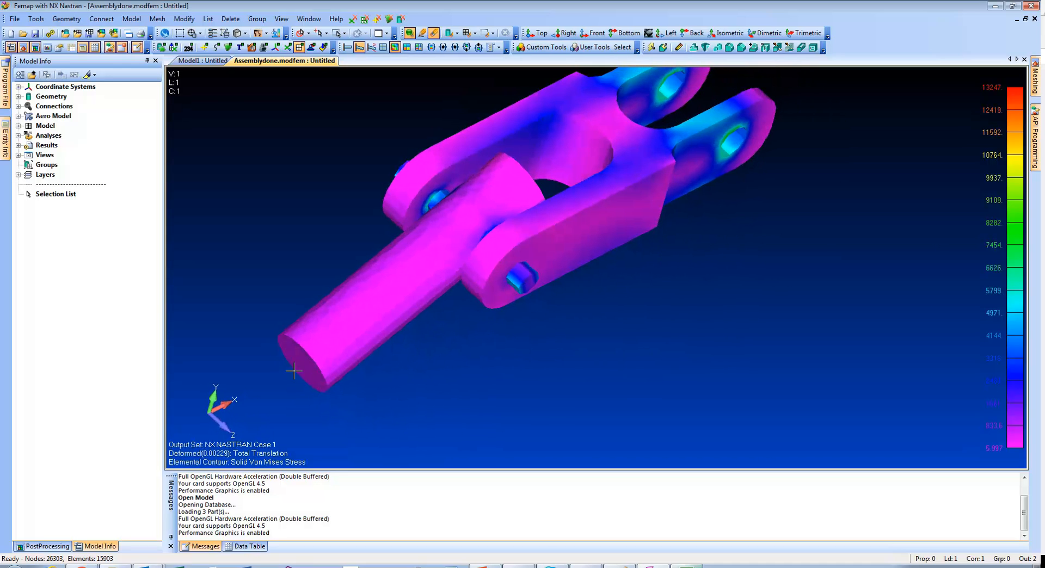
pyautogui.moveTo(458, 258); pyautogui.dragTo(415, 196, button='middle')
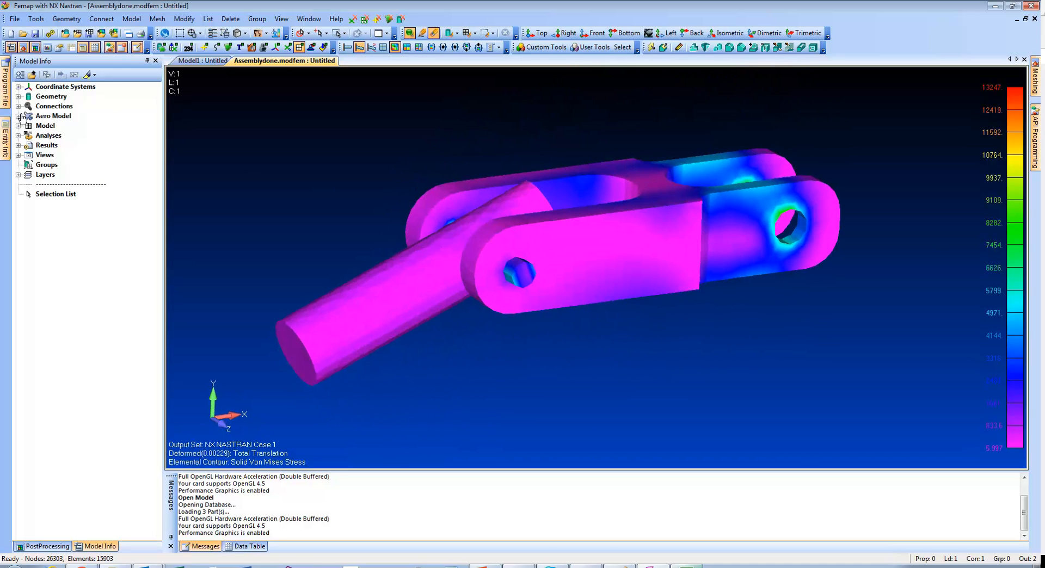
pyautogui.rightClick(49, 172)
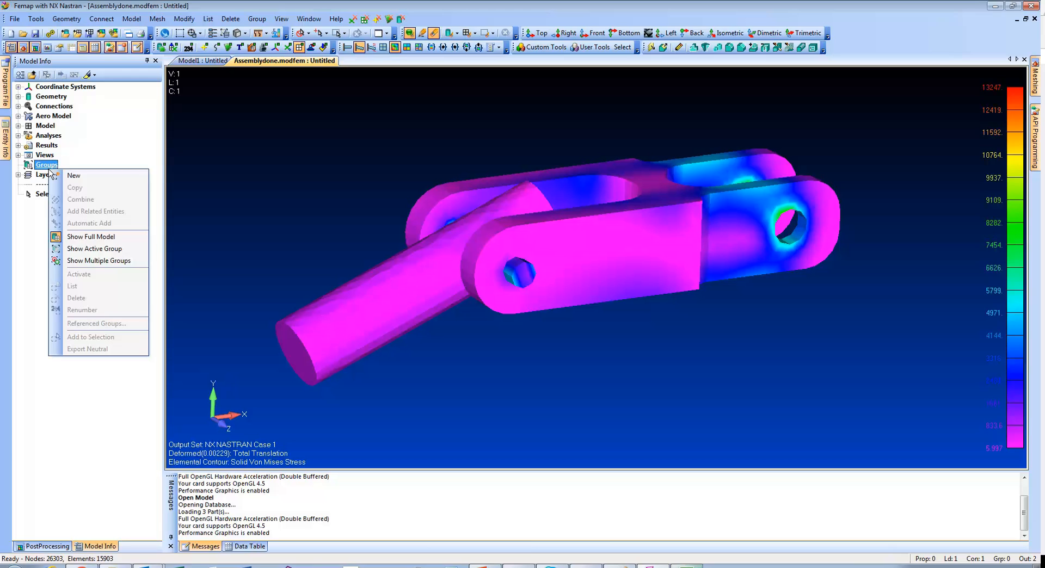
pyautogui.click(80, 184)
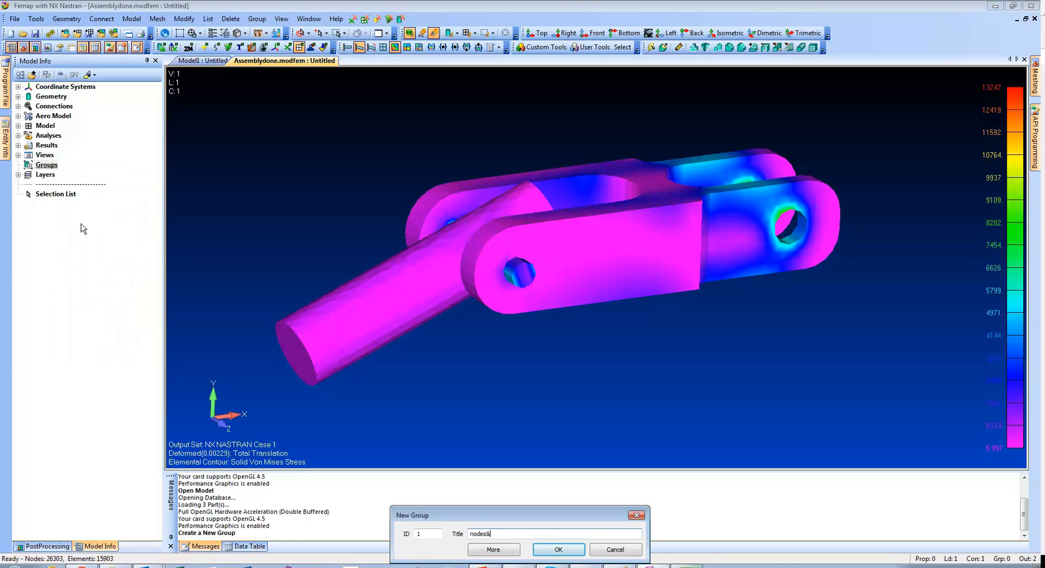
pyautogui.press('Return')
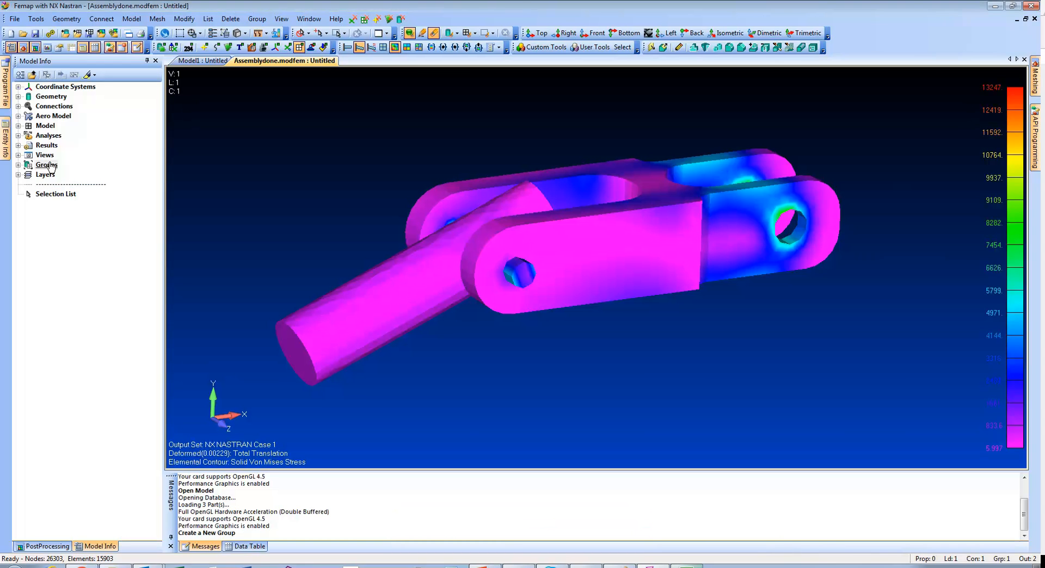
# Add the nodes in the cylindrical rod solid to the nodes&elems group, and add their related entities.
pyautogui.click(267, 20)
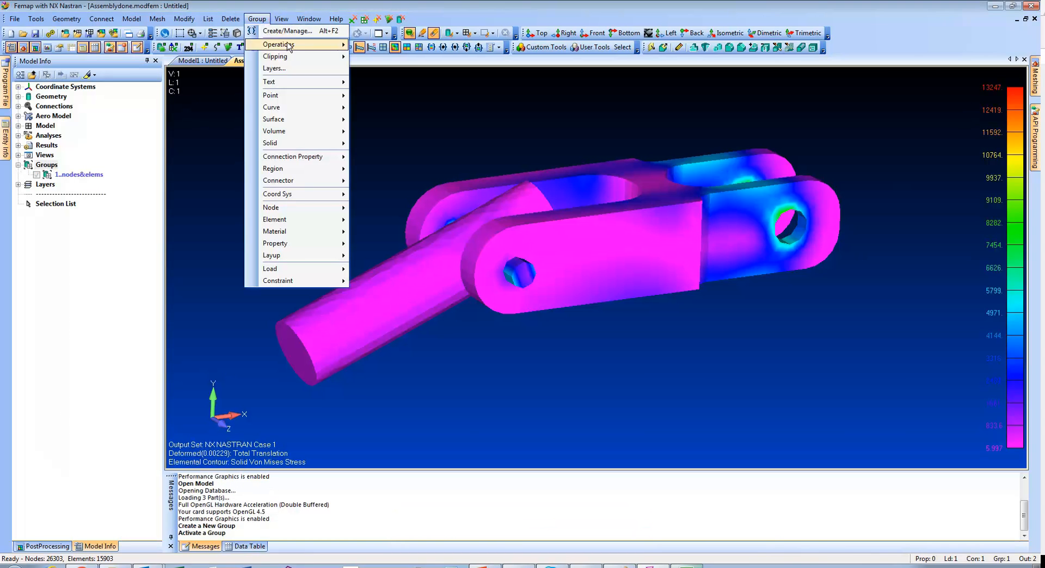
pyautogui.moveTo(337, 208)
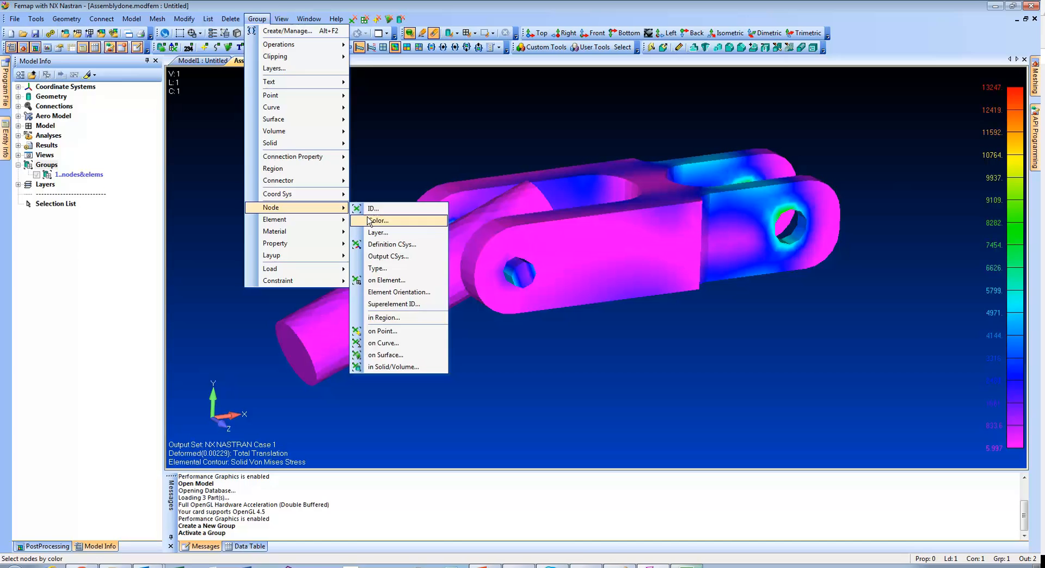
pyautogui.click(397, 368)
pyautogui.click(372, 355)
pyautogui.press('Return')
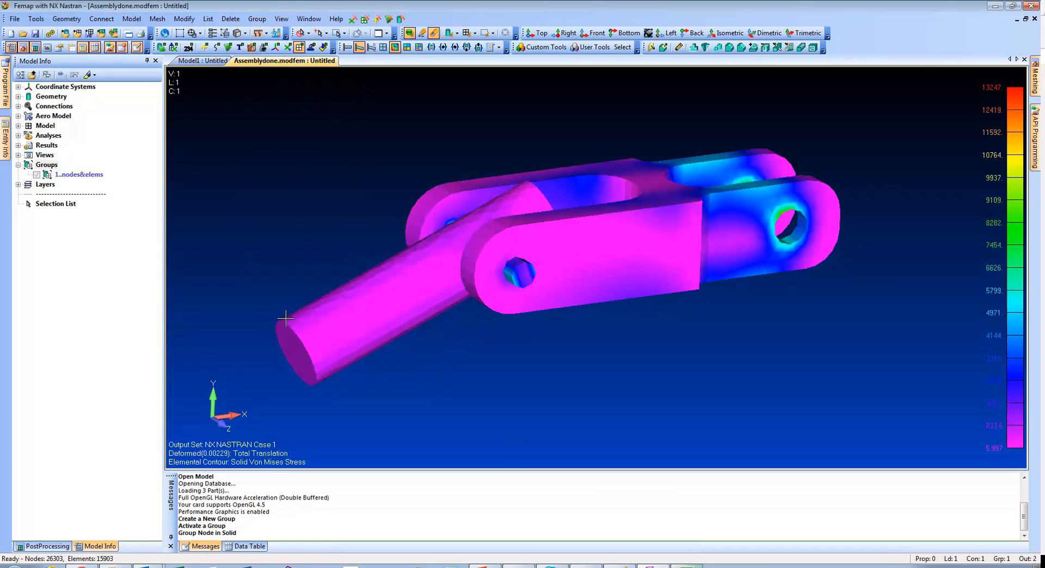
pyautogui.rightClick(79, 175)
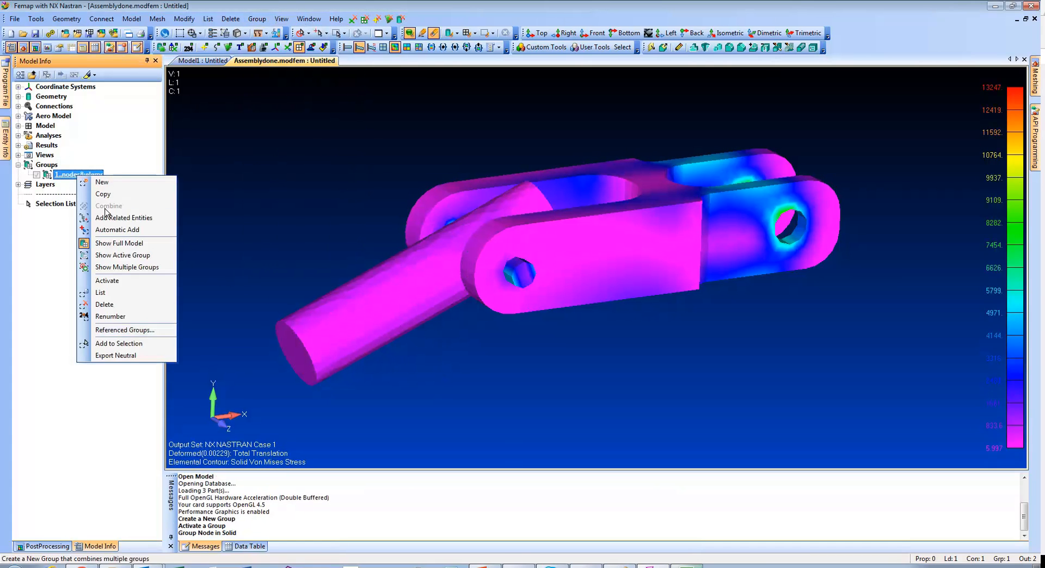
pyautogui.click(124, 217)
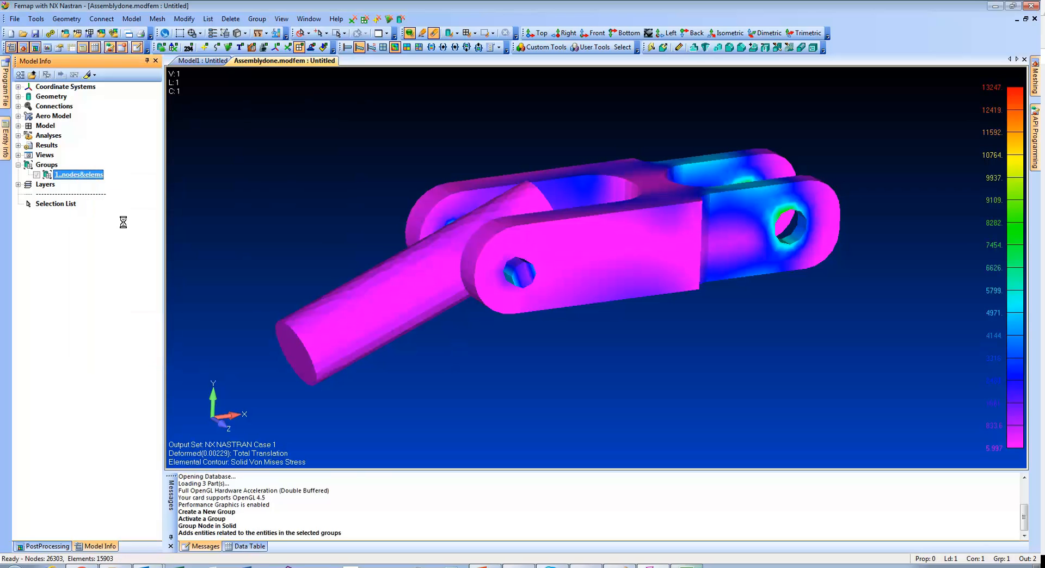
# Turn on node display and show only the active nodes&elems group.
pyautogui.click(287, 47)
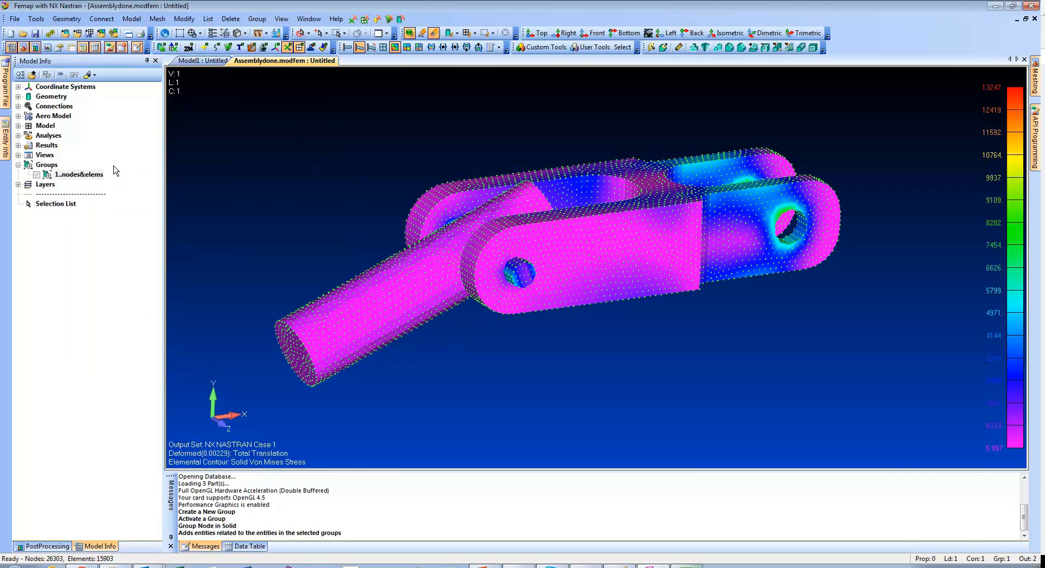
pyautogui.rightClick(96, 175)
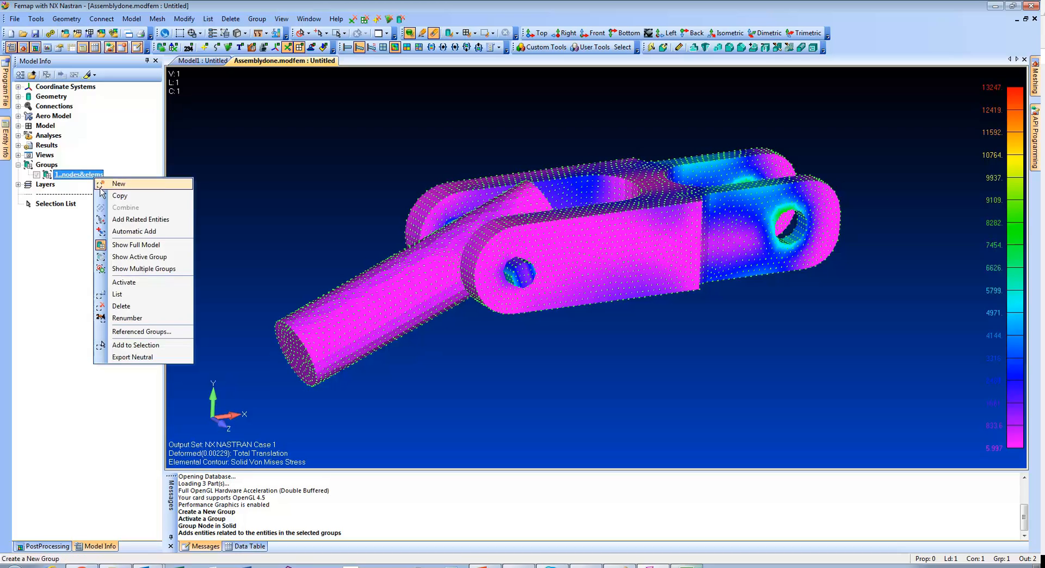
pyautogui.click(142, 260)
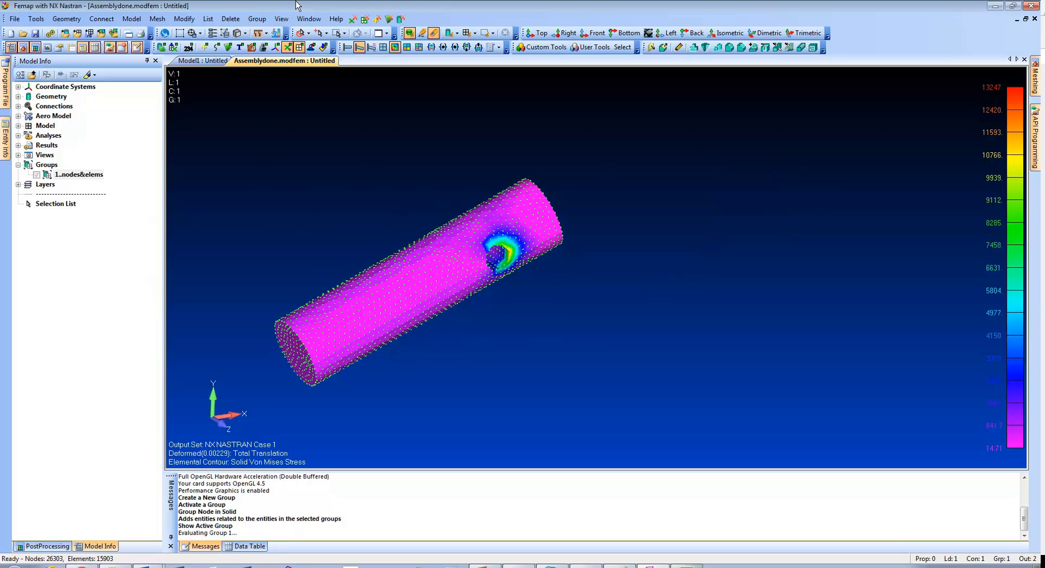
# Tile the two model windows vertically and switch between both NX NASTRAN output sets to compare the rod's stress contours.
pyautogui.click(309, 19)
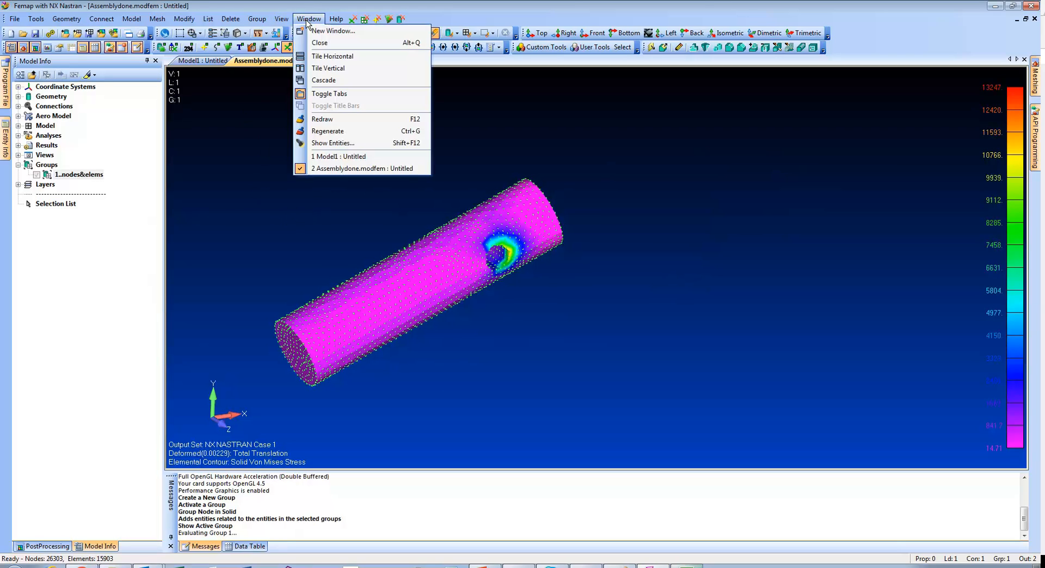
pyautogui.click(347, 69)
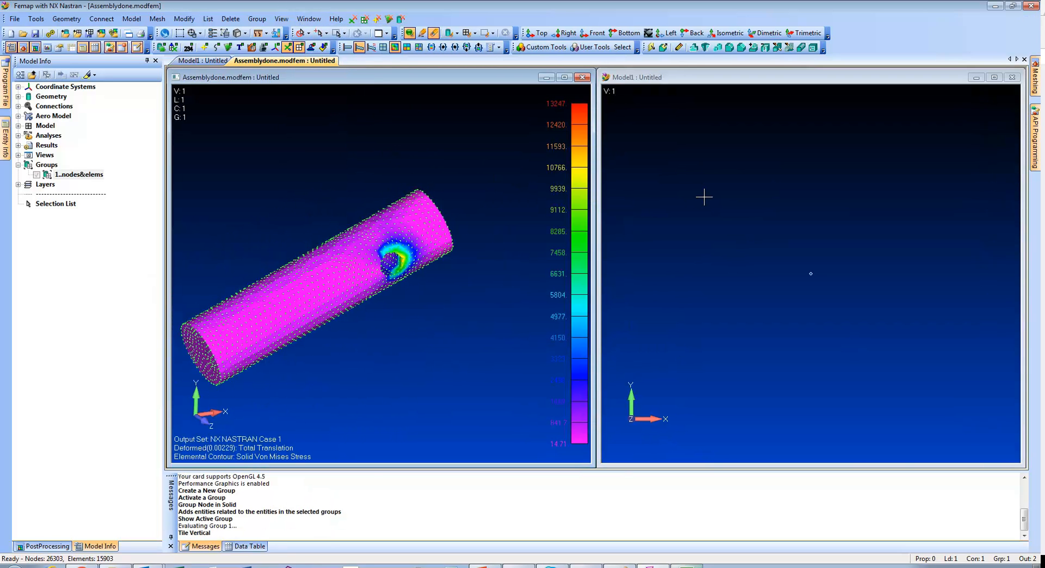
pyautogui.click(19, 145)
pyautogui.click(29, 165)
pyautogui.doubleClick(84, 175)
pyautogui.doubleClick(89, 184)
pyautogui.doubleClick(90, 175)
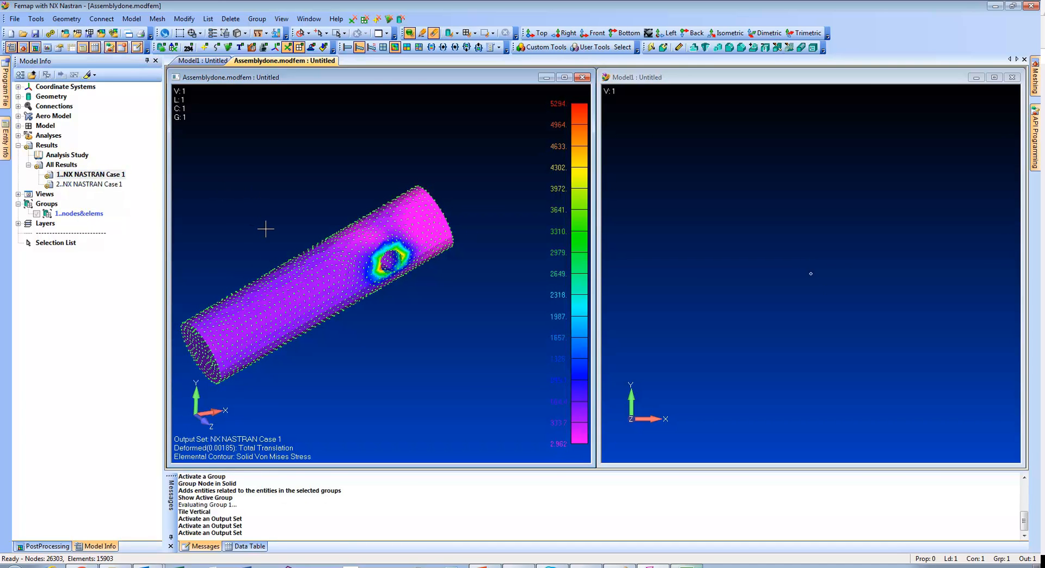
pyautogui.doubleClick(89, 184)
pyautogui.doubleClick(91, 175)
# Start a model merge from Assemblydone.modfem into the empty Model1.
pyautogui.click(642, 217)
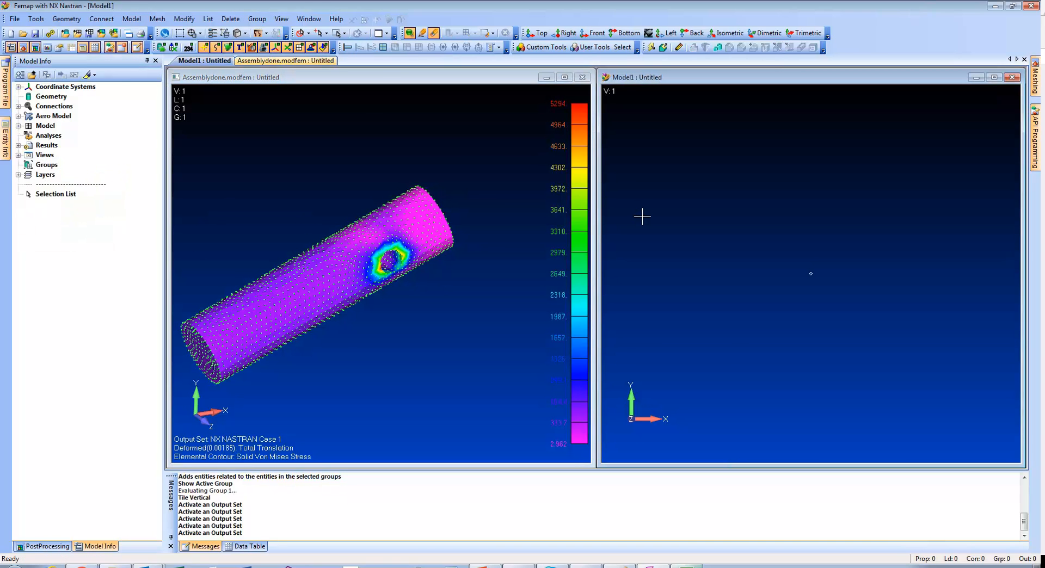
pyautogui.click(15, 18)
pyautogui.click(53, 56)
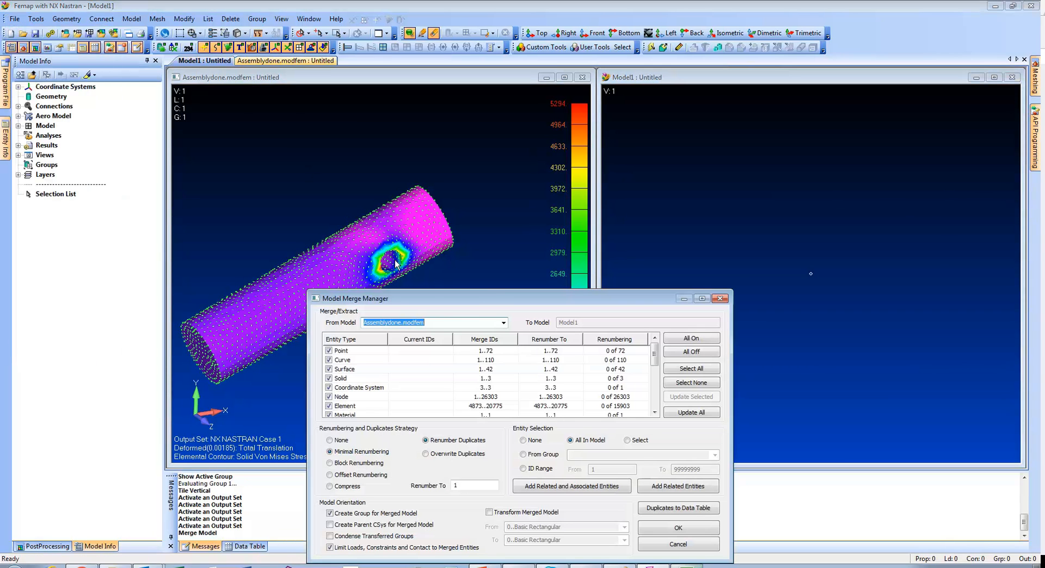
pyautogui.moveTo(507, 289); pyautogui.dragTo(705, 116)
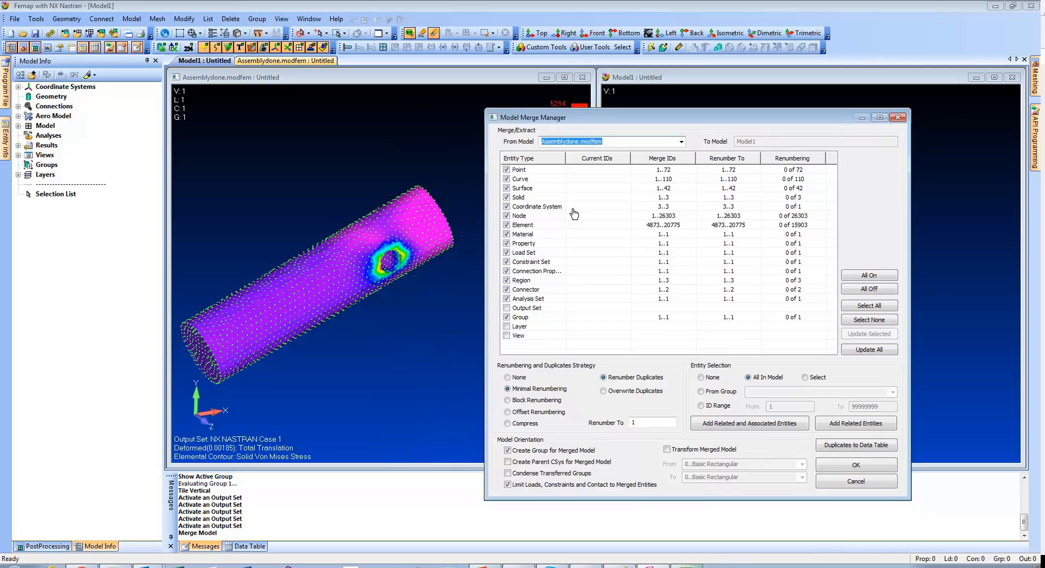
# Restrict the merge to the Node, Element, Material, Property and Output Set entity types.
pyautogui.click(846, 290)
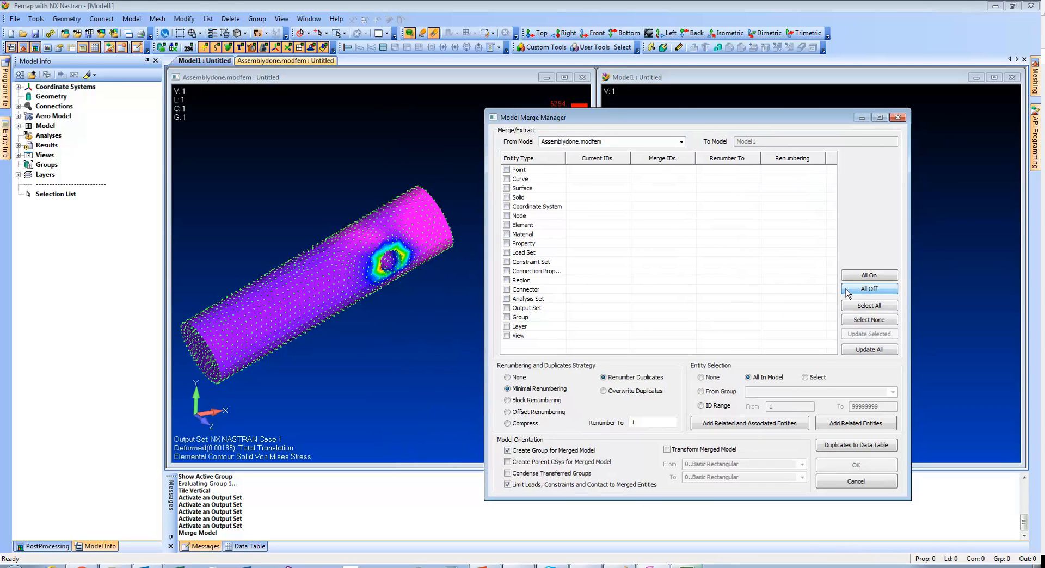
pyautogui.click(506, 216)
pyautogui.click(506, 225)
pyautogui.click(507, 234)
pyautogui.click(506, 243)
pyautogui.click(507, 308)
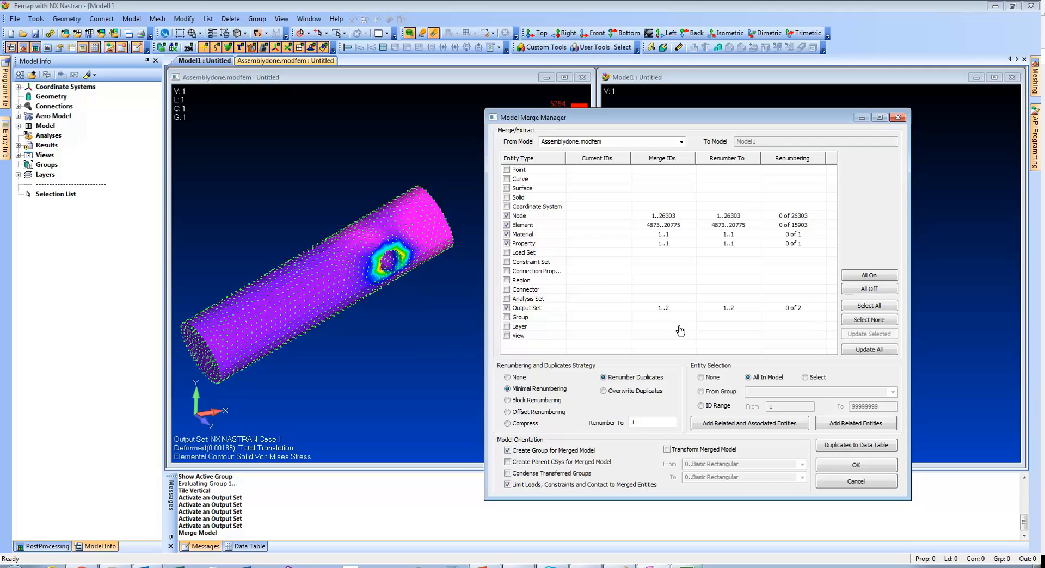
# Limit the merged nodes to those in the group 1..nodes&elems.
pyautogui.click(670, 219)
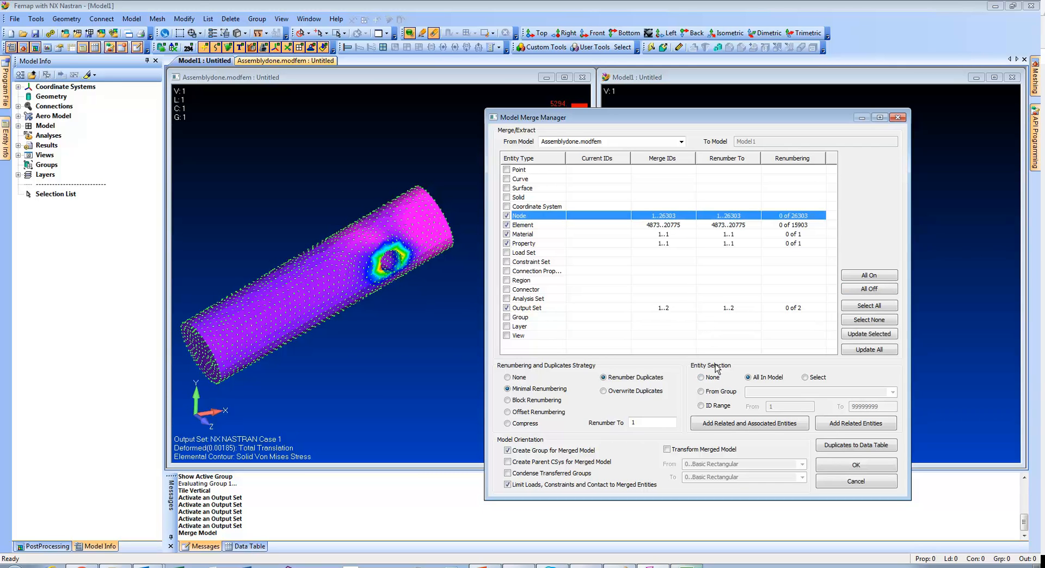
pyautogui.click(714, 393)
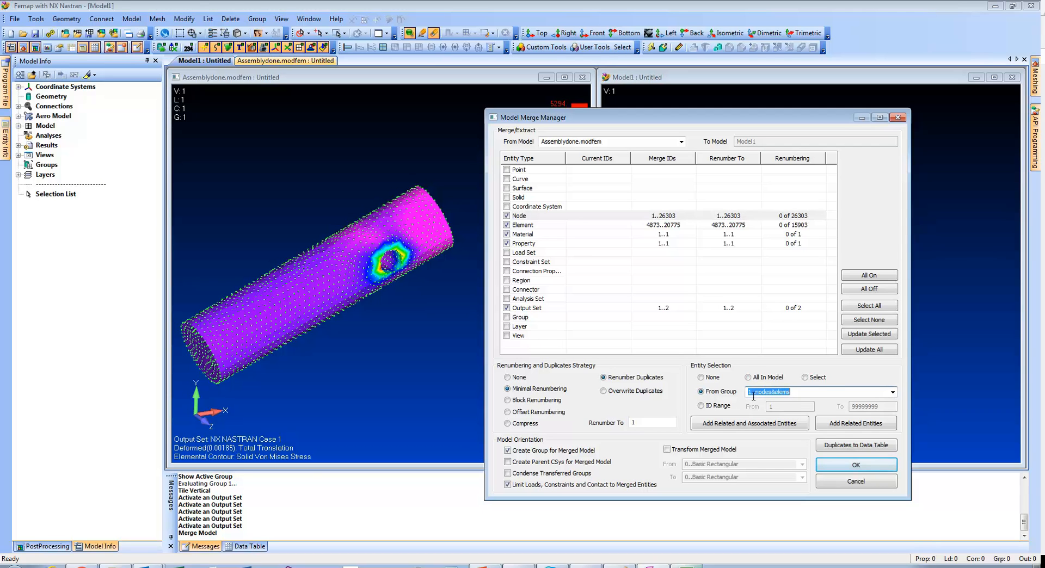
pyautogui.click(858, 336)
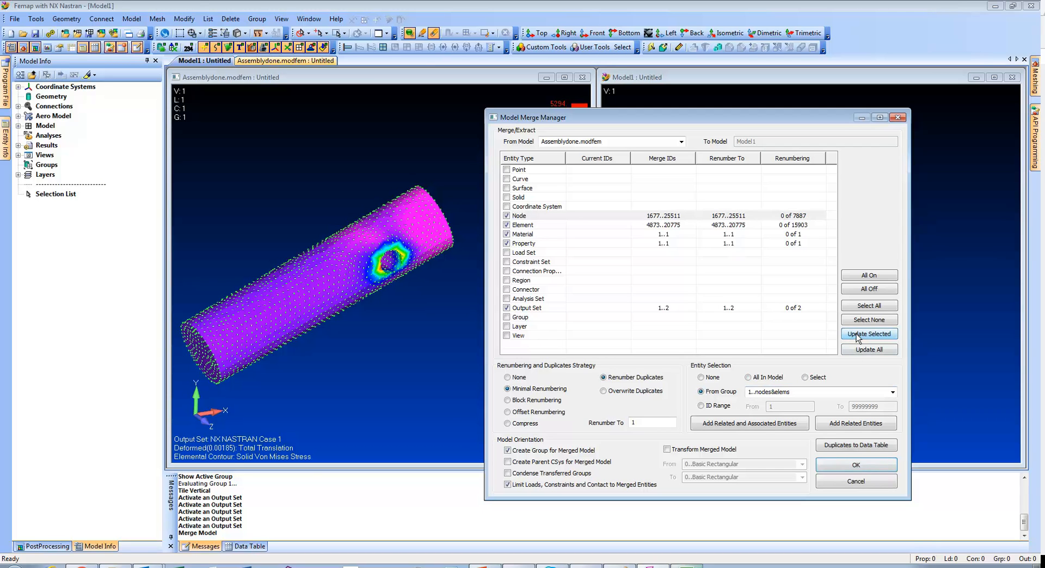
# Limit the merged elements to the group 1..nodes&elems and run the merge into Model1.
pyautogui.click(673, 224)
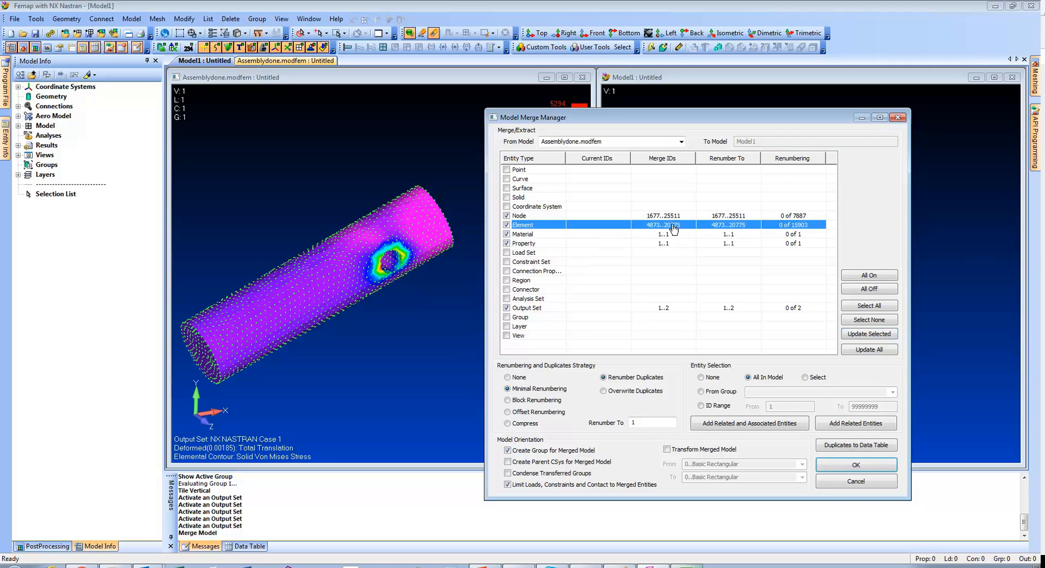
pyautogui.click(712, 390)
pyautogui.click(765, 396)
pyautogui.click(860, 336)
pyautogui.click(869, 467)
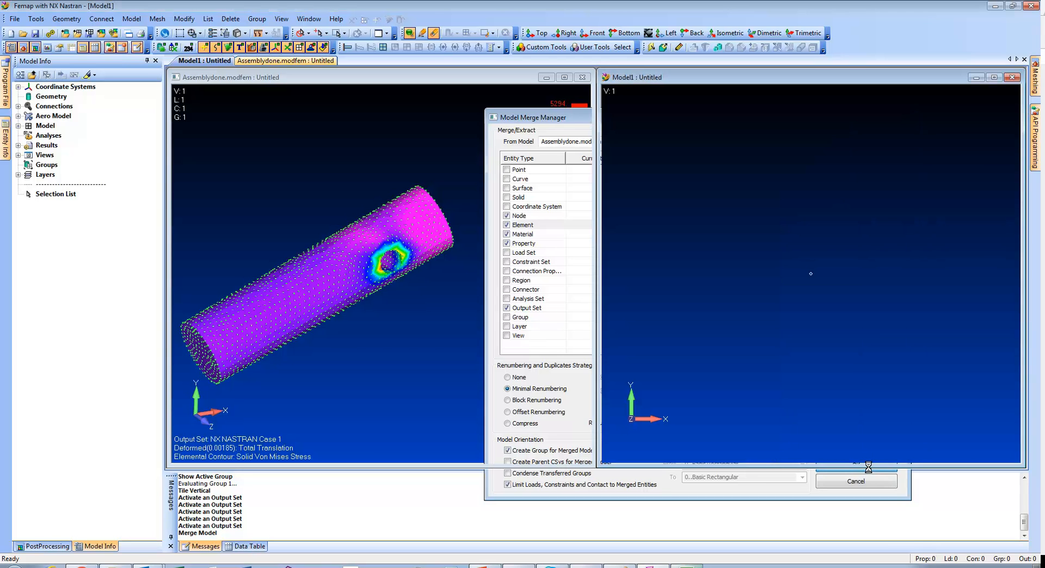
pyautogui.scroll(-2, 777, 356)
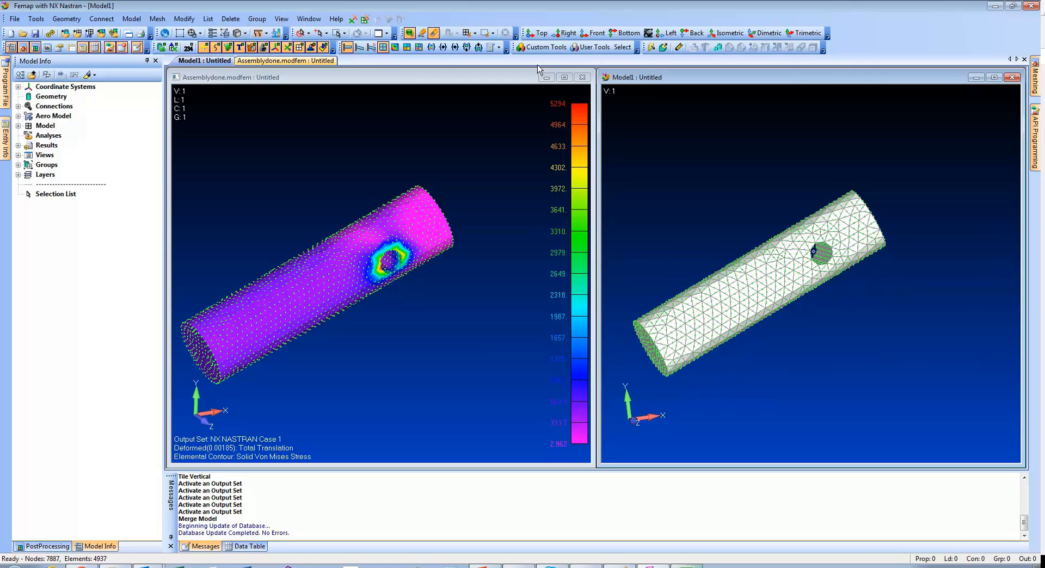
# Show the stress contour on the rod in Model1 and compare both NX NASTRAN output sets across the two models.
pyautogui.click(397, 49)
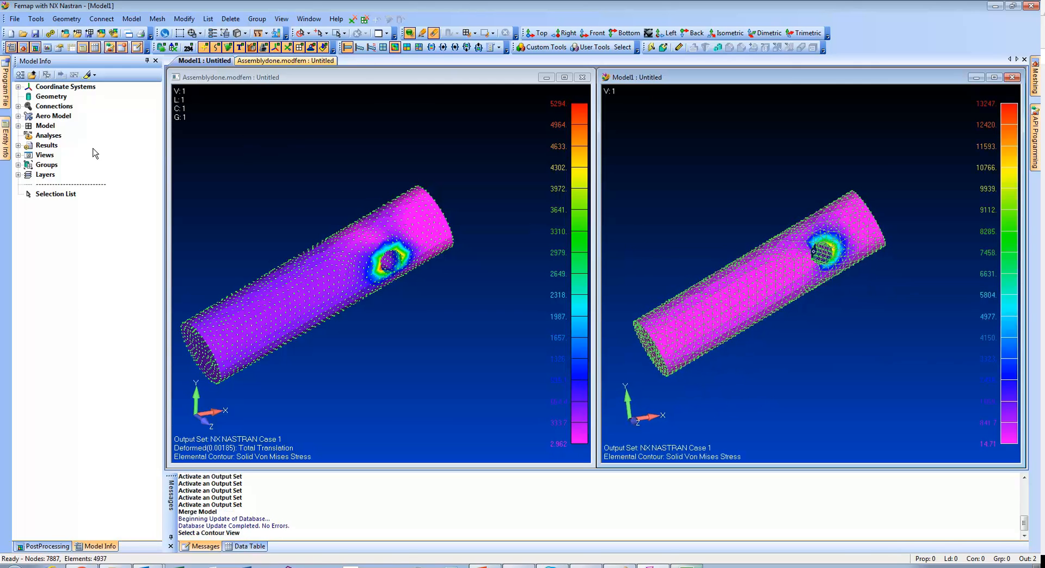
pyautogui.click(19, 146)
pyautogui.click(28, 164)
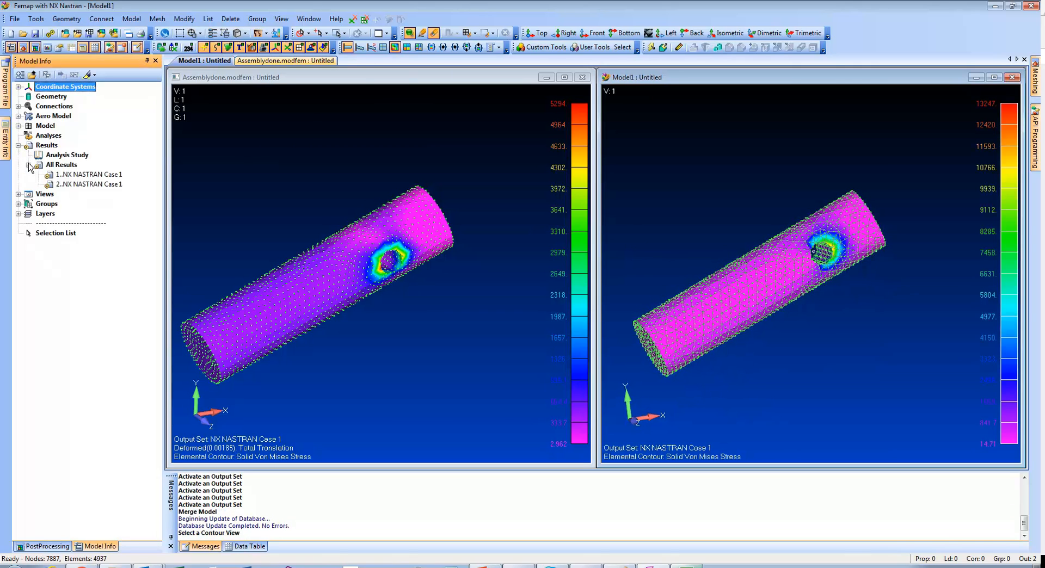
pyautogui.doubleClick(90, 174)
pyautogui.click(95, 185)
pyautogui.doubleClick(119, 185)
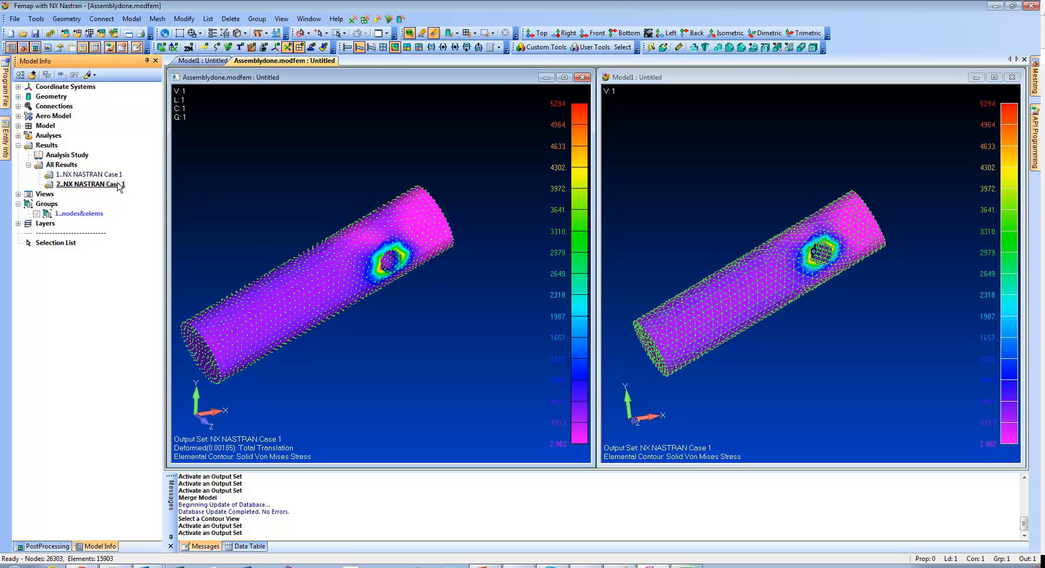
pyautogui.click(730, 238)
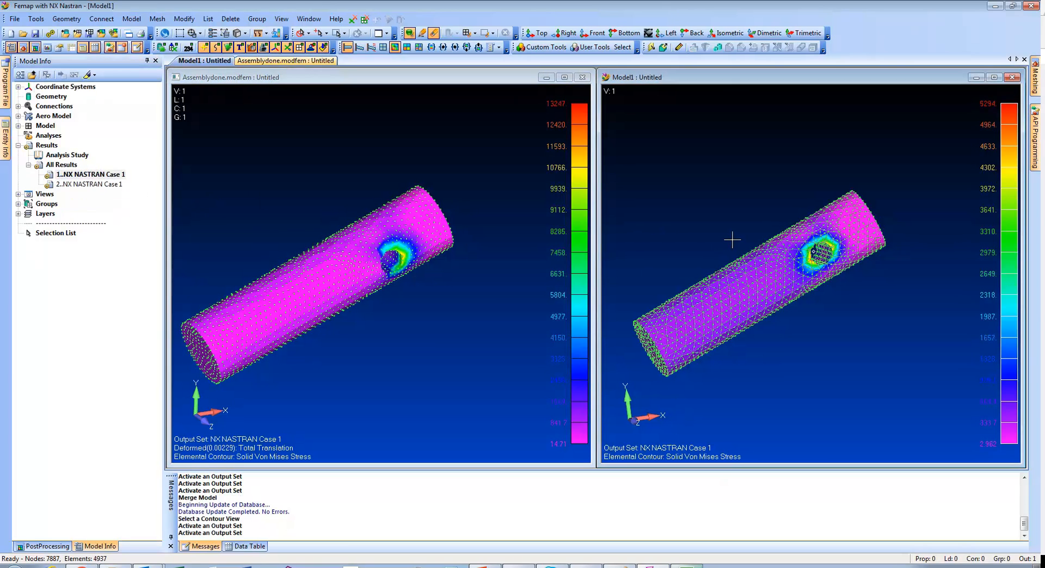
pyautogui.doubleClick(107, 185)
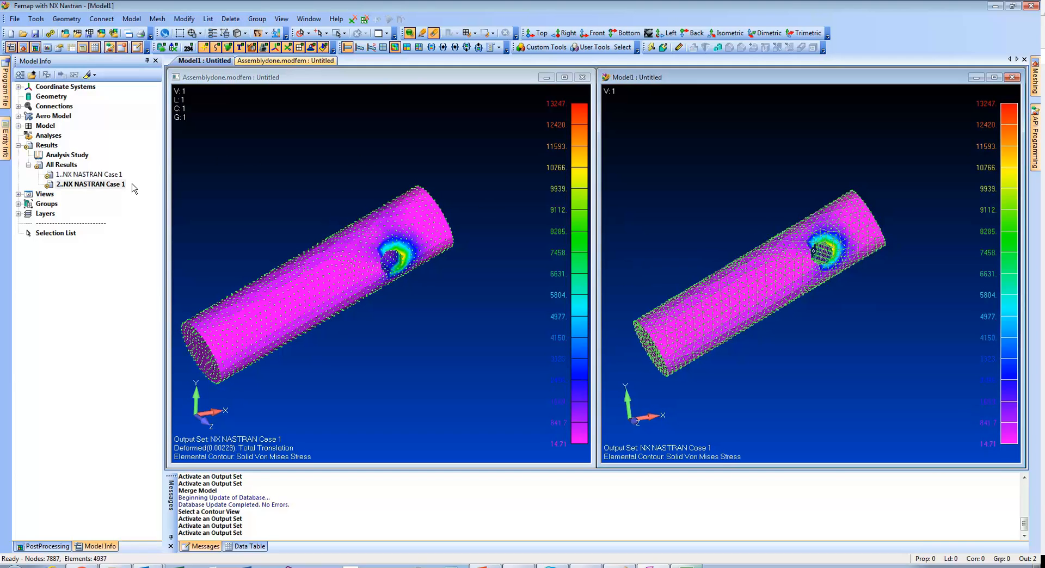
pyautogui.keyDown('ctrl'); pyautogui.click(101, 176); pyautogui.keyUp('ctrl')
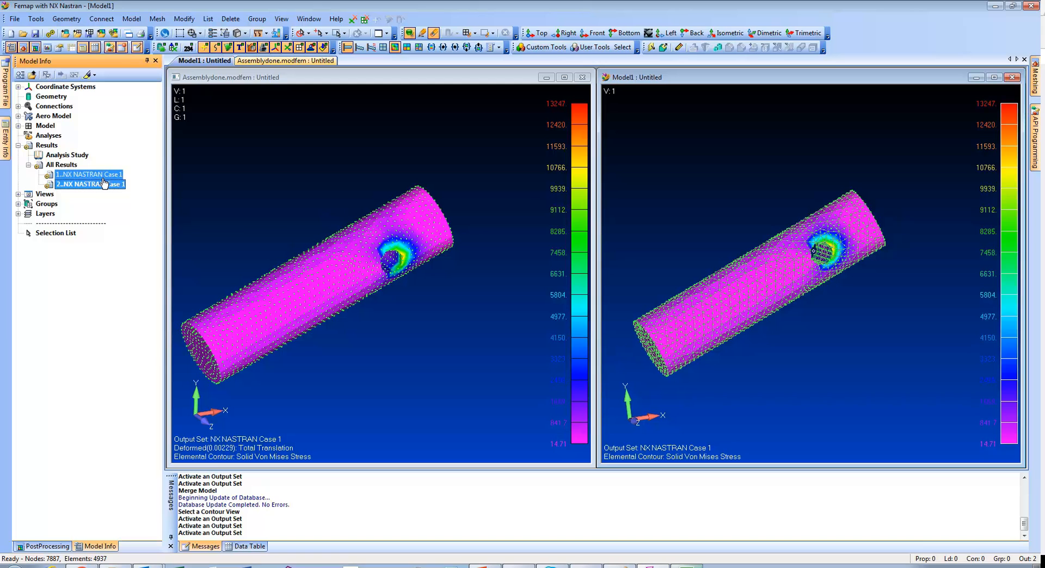
pyautogui.click(131, 18)
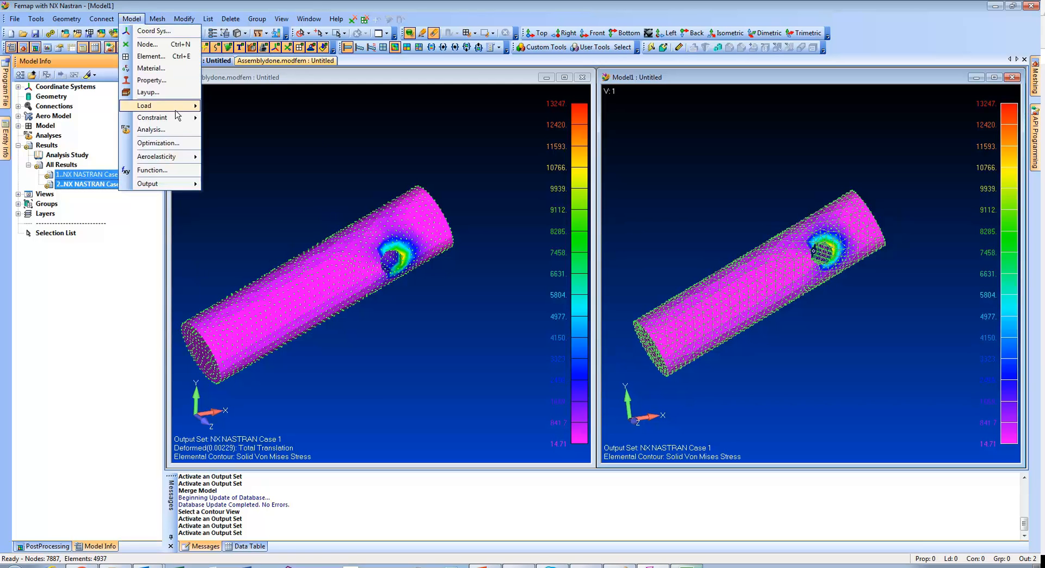
pyautogui.moveTo(175, 183)
pyautogui.click(265, 247)
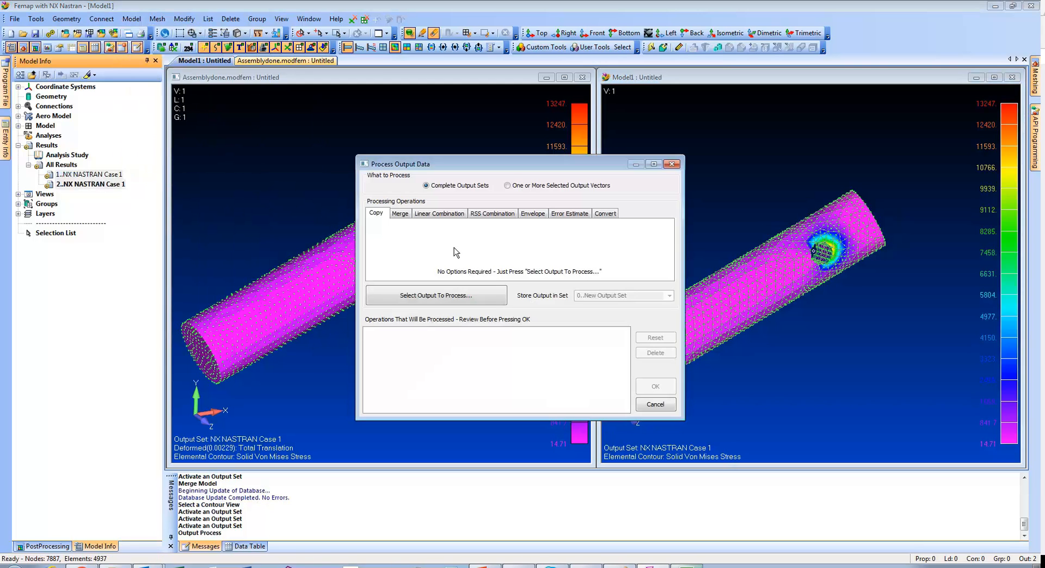
pyautogui.click(533, 214)
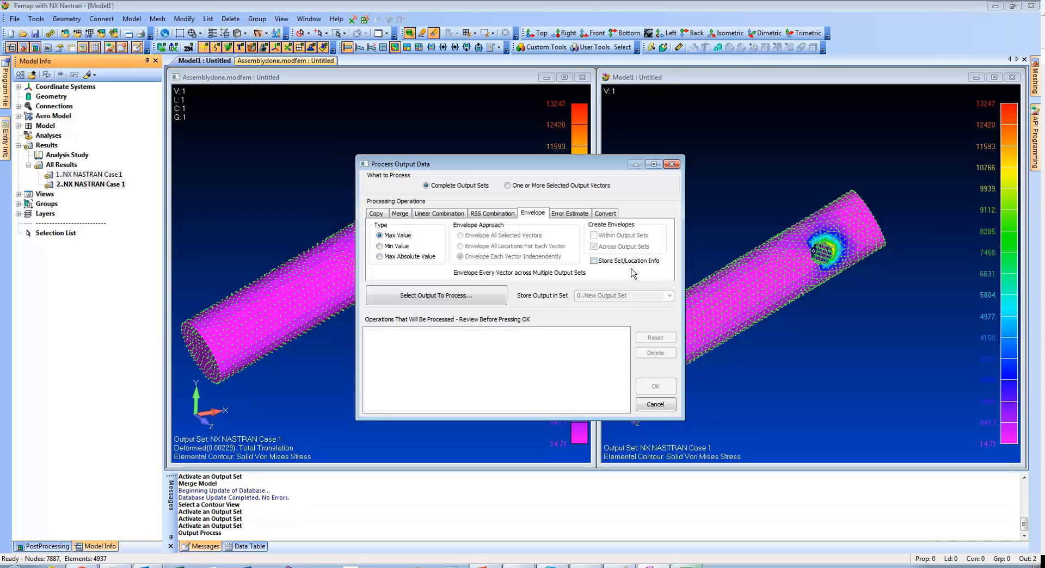
pyautogui.click(671, 164)
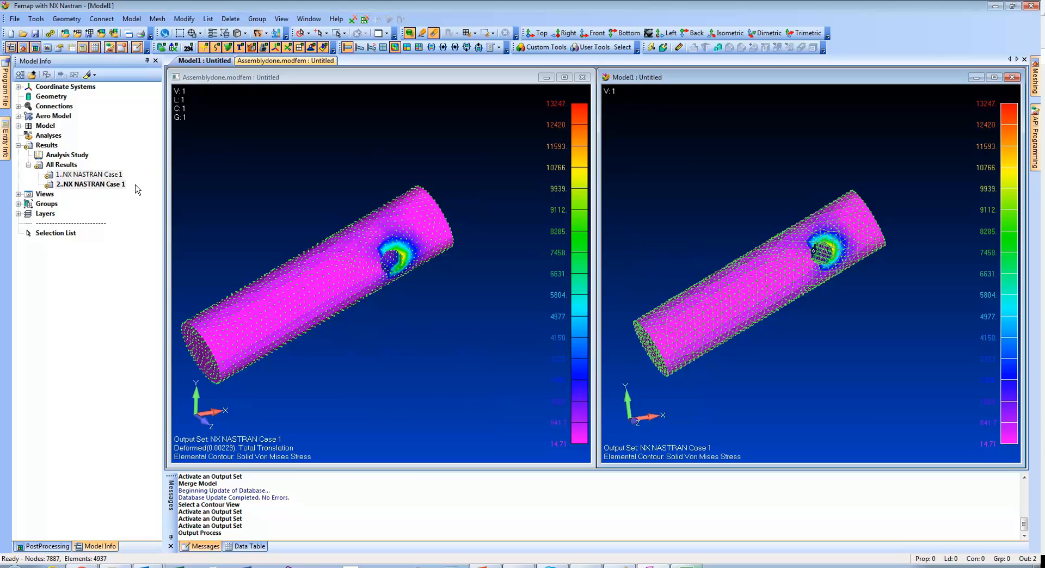
# Create a Max Value envelope from both NX NASTRAN Case 1 output sets in Model1.
pyautogui.keyDown('ctrl'); pyautogui.click(101, 175); pyautogui.keyUp('ctrl')
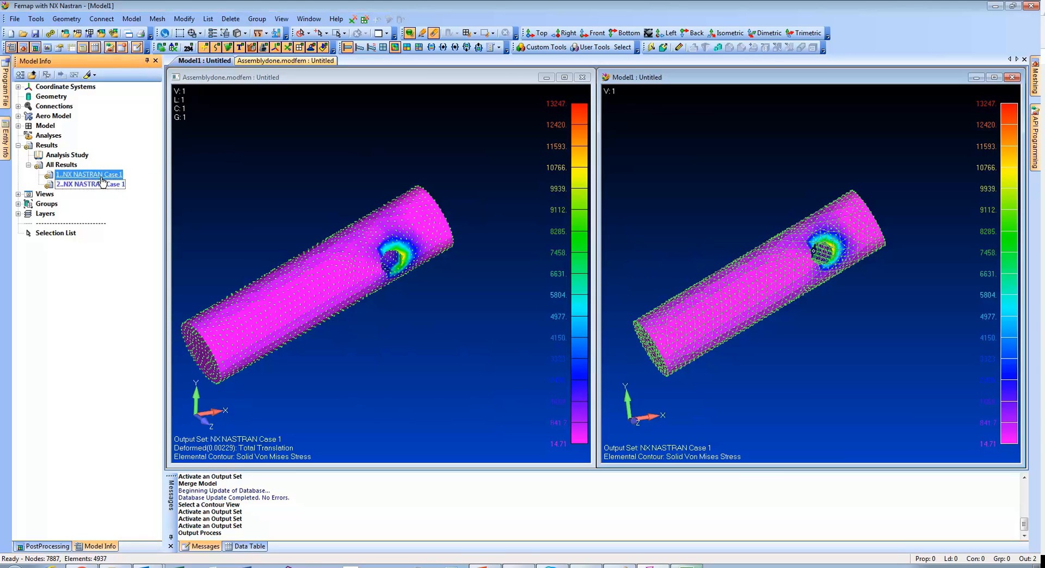
pyautogui.rightClick(102, 181)
pyautogui.moveTo(178, 264)
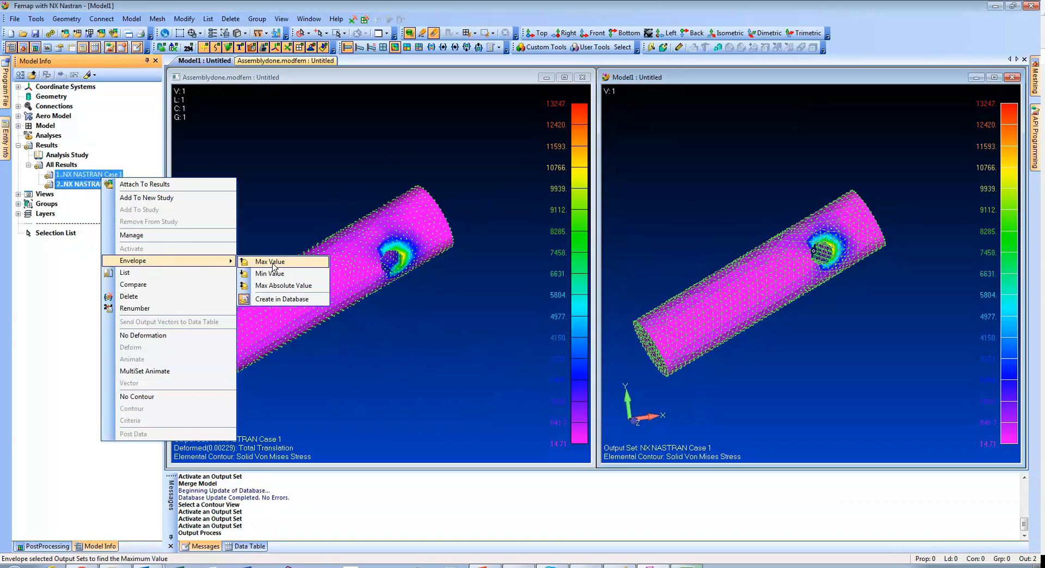
pyautogui.click(302, 265)
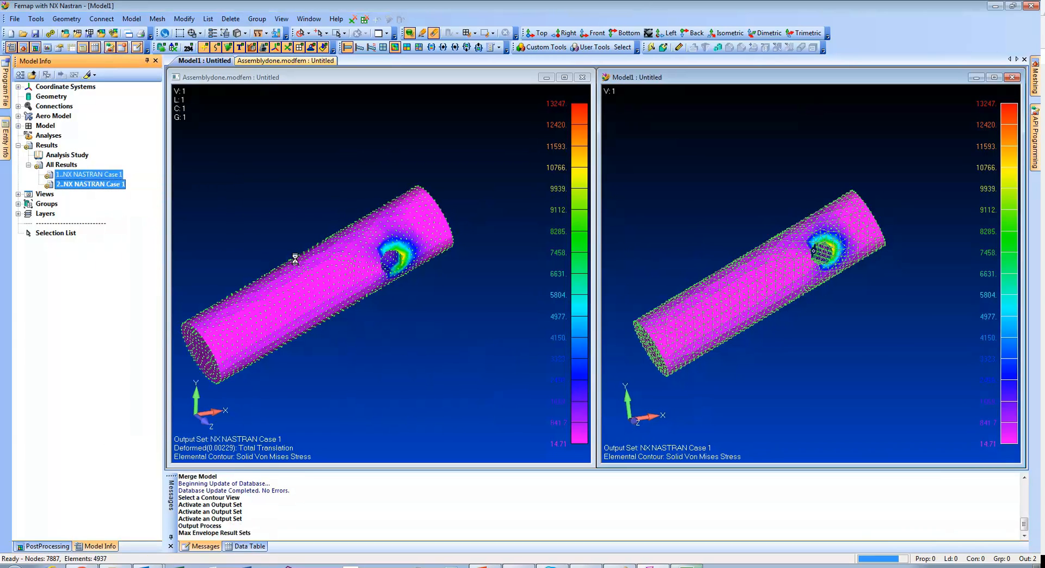
# Create a Min Value envelope from the same two NX NASTRAN Case 1 output sets.
pyautogui.click(89, 184)
pyautogui.keyDown('shift'); pyautogui.click(89, 175); pyautogui.keyUp('shift')
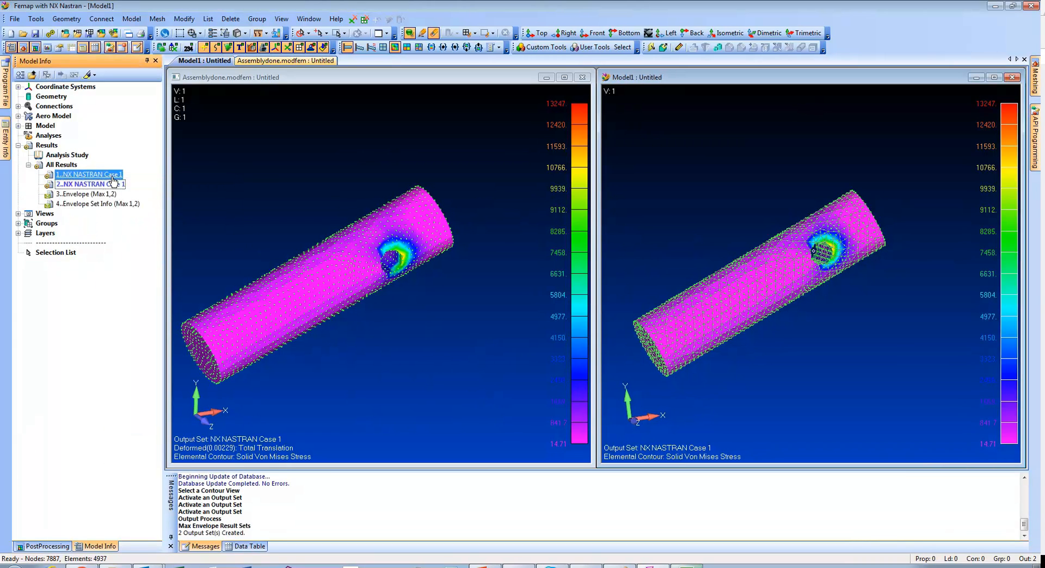
pyautogui.rightClick(111, 177)
pyautogui.moveTo(180, 260)
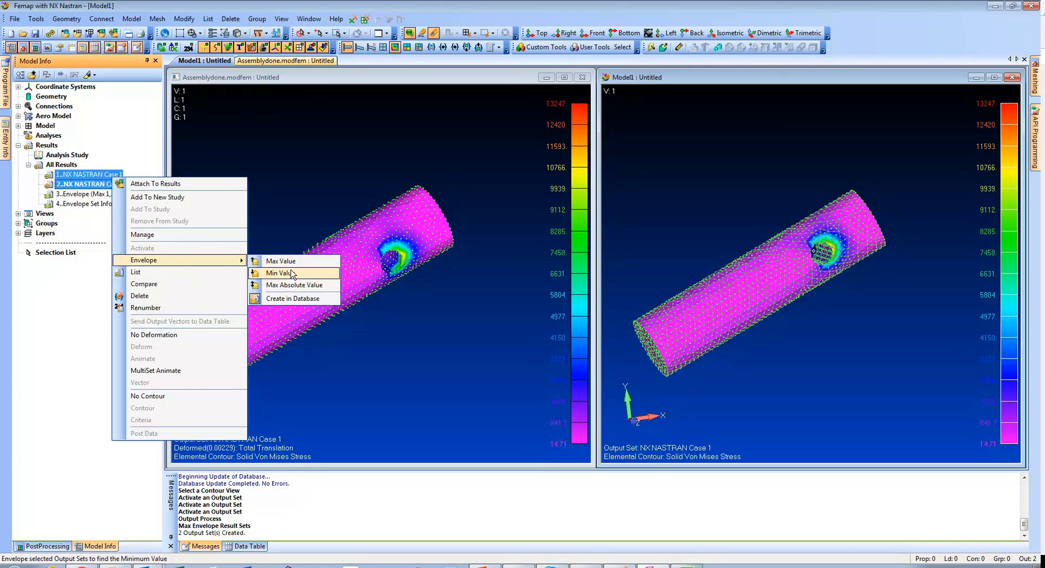
pyautogui.click(303, 275)
# Delete the Max and Min Envelope Set Info output sets, using the fast deletion without undo.
pyautogui.click(123, 204)
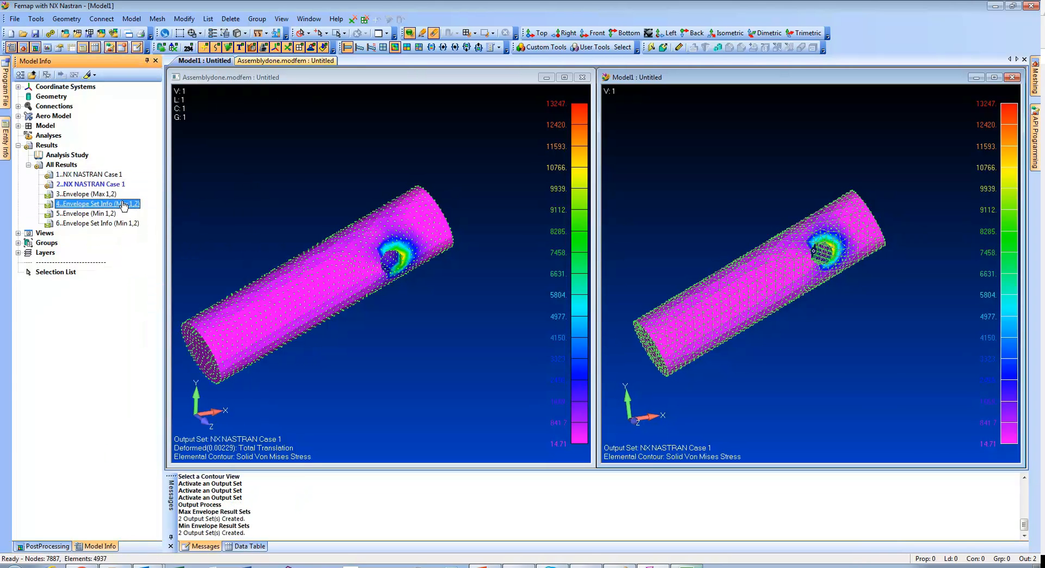
pyautogui.press('Delete')
pyautogui.press('Return')
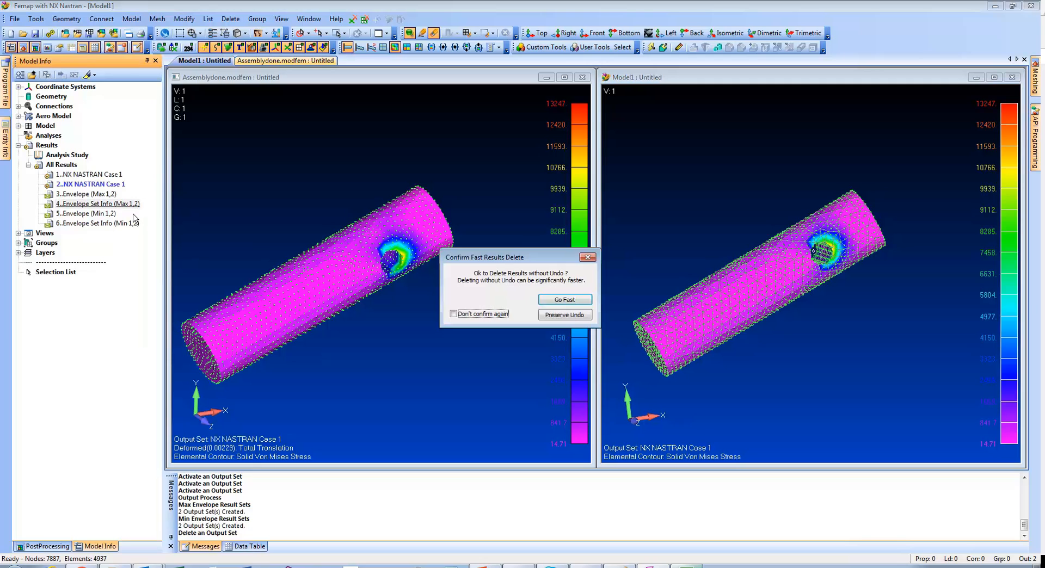
pyautogui.press('Return')
pyautogui.rightClick(124, 217)
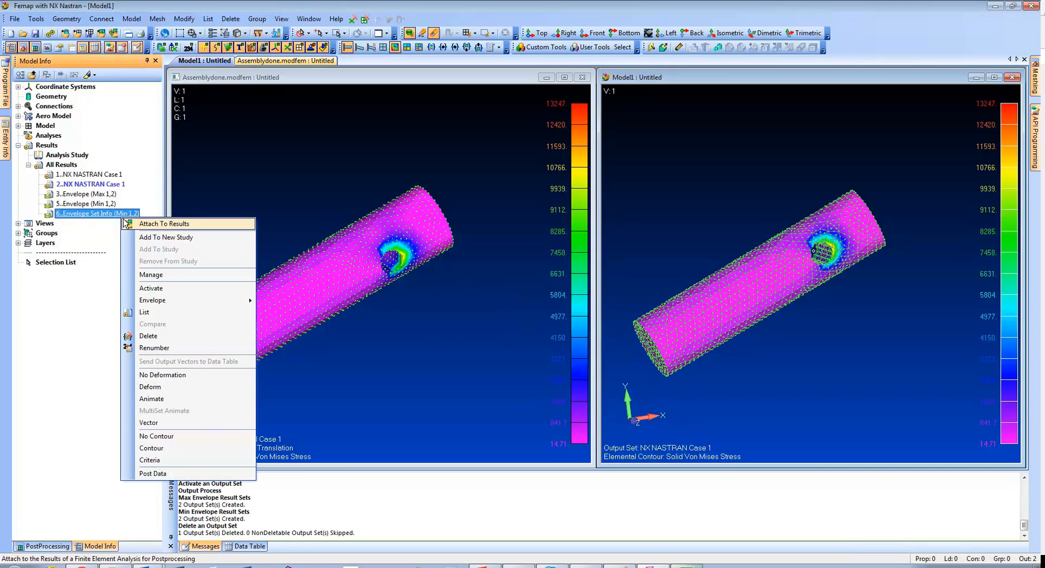
pyautogui.click(178, 337)
pyautogui.press('Return')
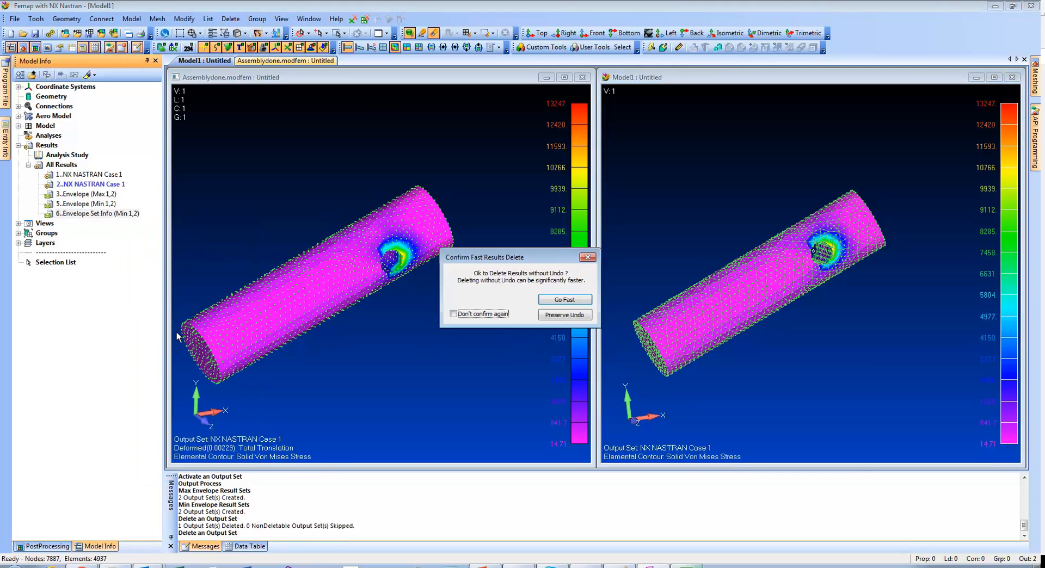
pyautogui.press('Return')
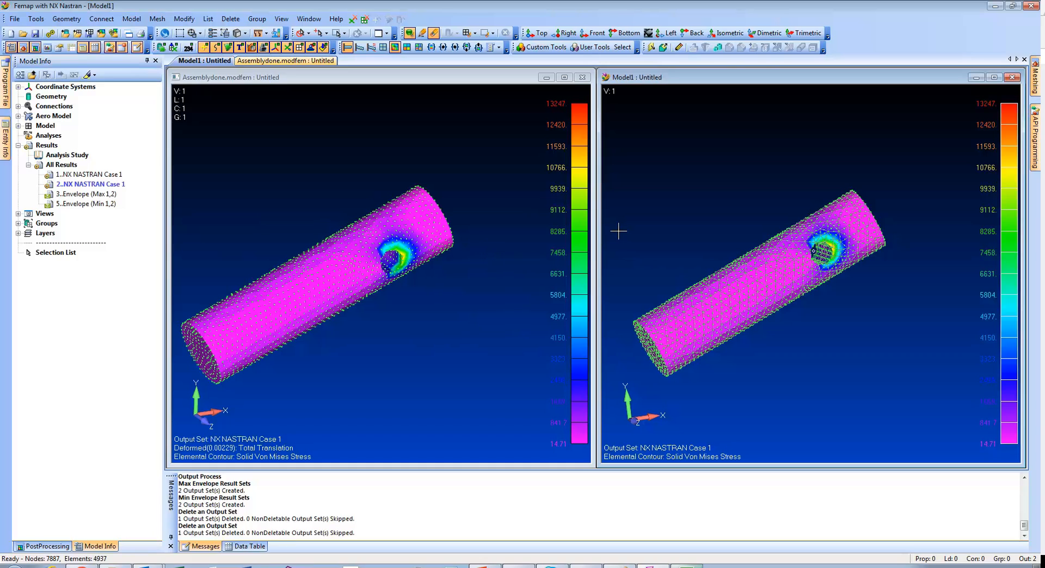
# Compare the stress contours of the Envelope (Min 1,2) and Envelope (Max 1,2) output sets in Model1.
pyautogui.doubleClick(112, 194)
pyautogui.doubleClick(99, 204)
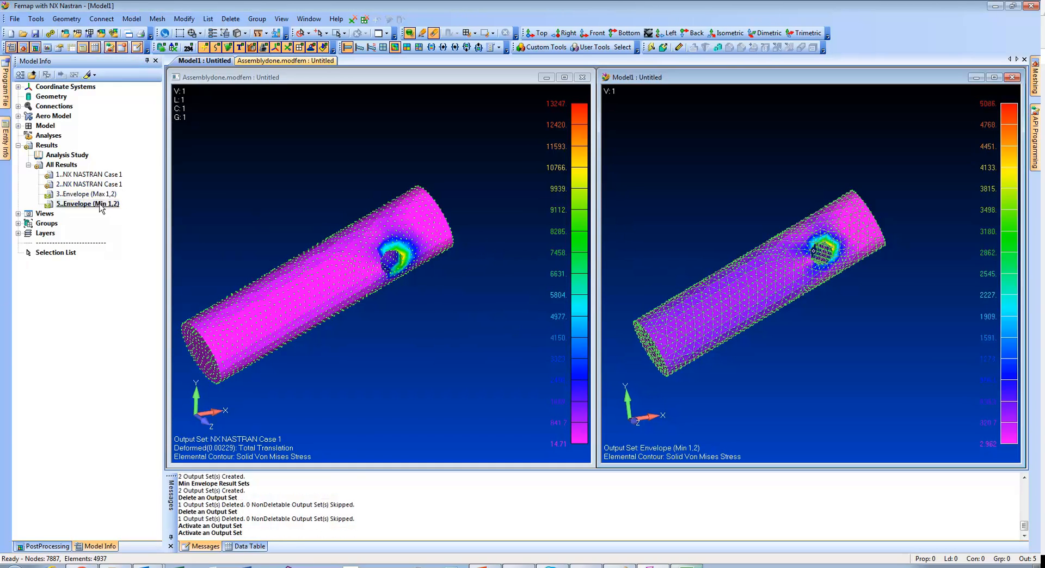
pyautogui.doubleClick(98, 195)
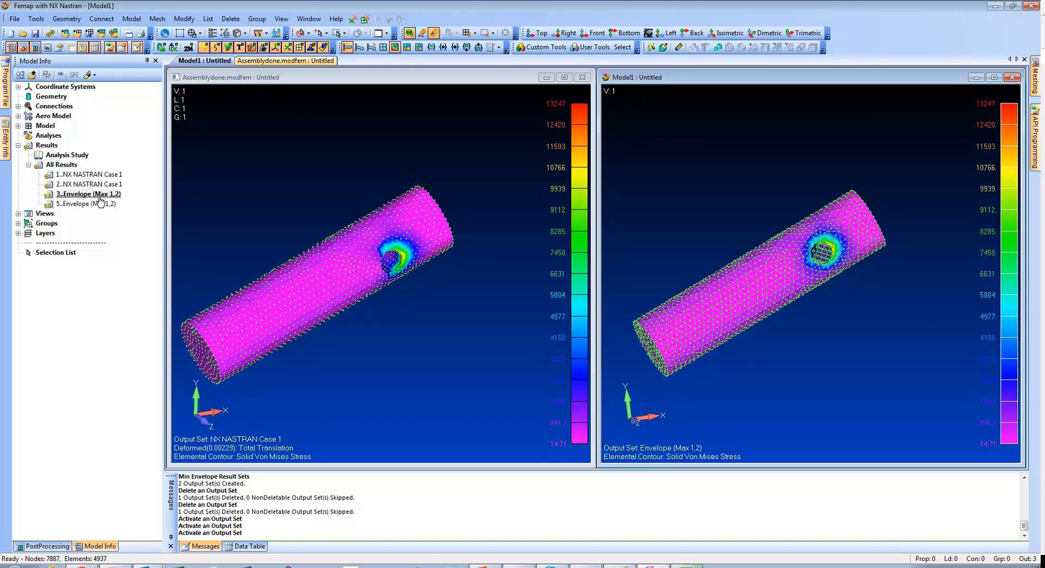
# Set up a merge from Model1 into Assemblydone.modfem with only Node, Element and Output Set, using no renumbering and overwriting duplicates for all entities.
pyautogui.click(348, 178)
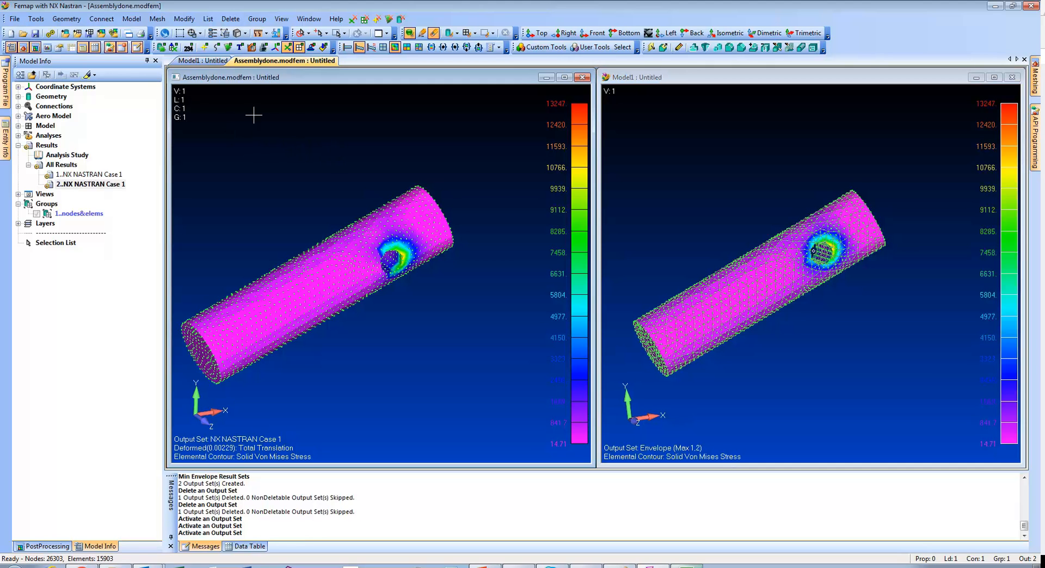
pyautogui.click(15, 19)
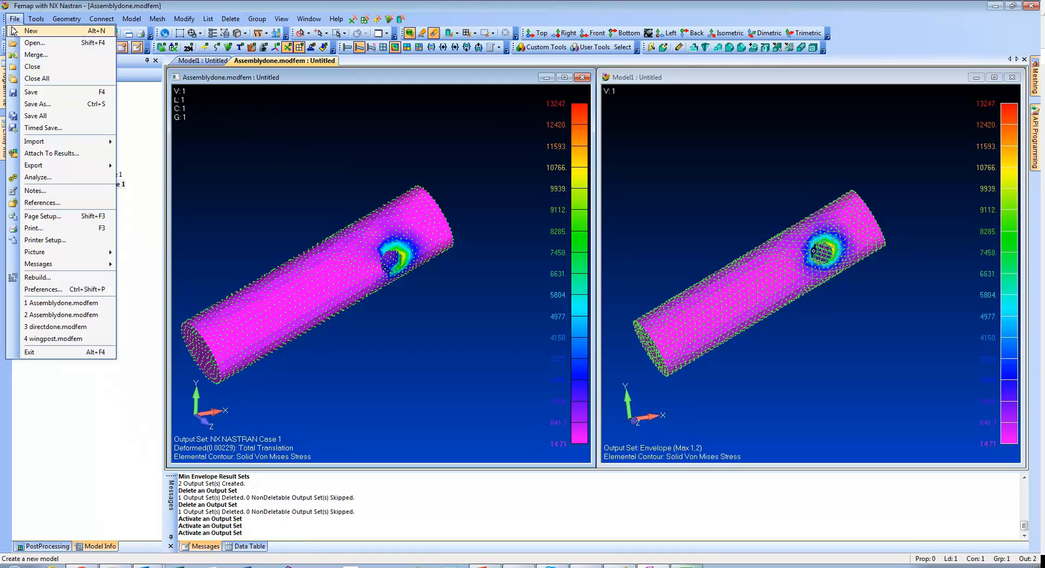
pyautogui.click(48, 59)
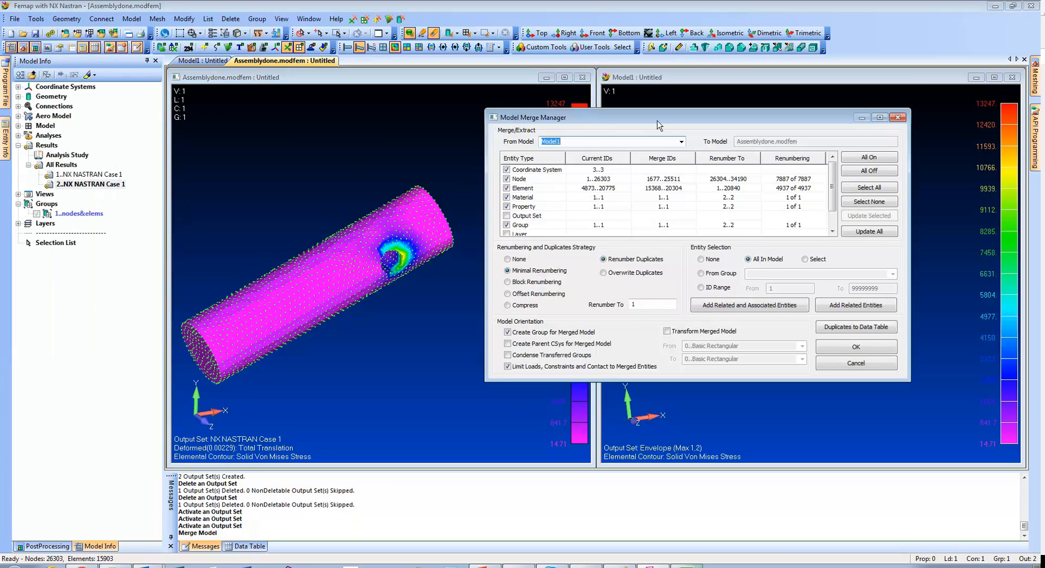
pyautogui.moveTo(661, 120); pyautogui.dragTo(582, 81)
pyautogui.click(782, 243)
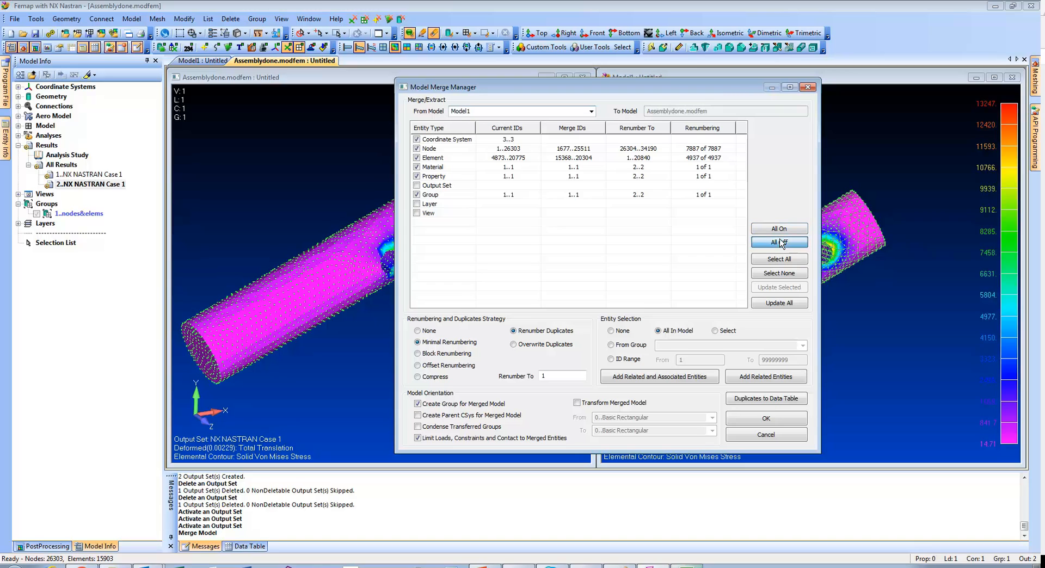
pyautogui.click(417, 148)
pyautogui.click(417, 158)
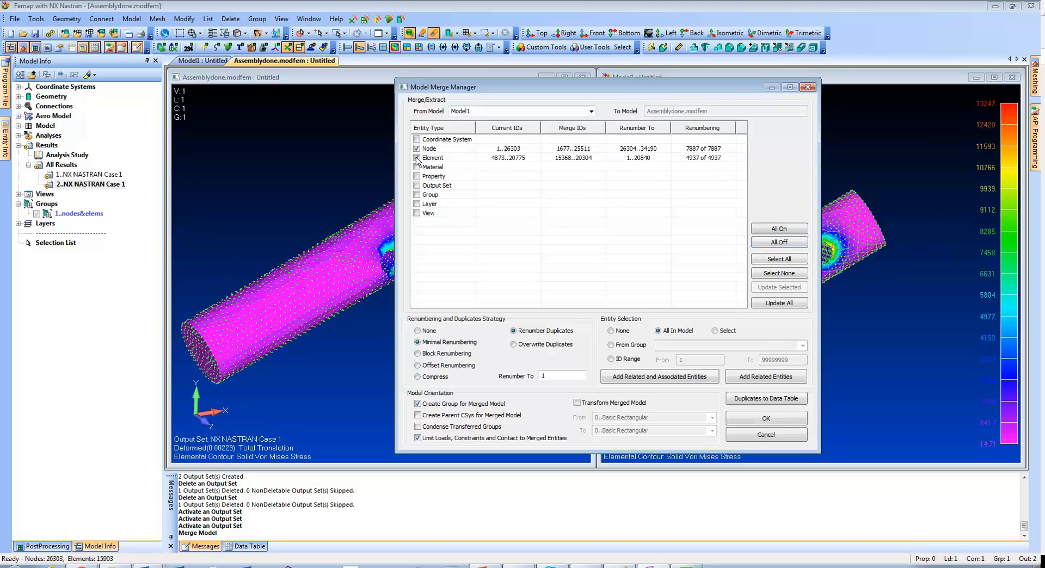
pyautogui.click(416, 186)
pyautogui.click(418, 331)
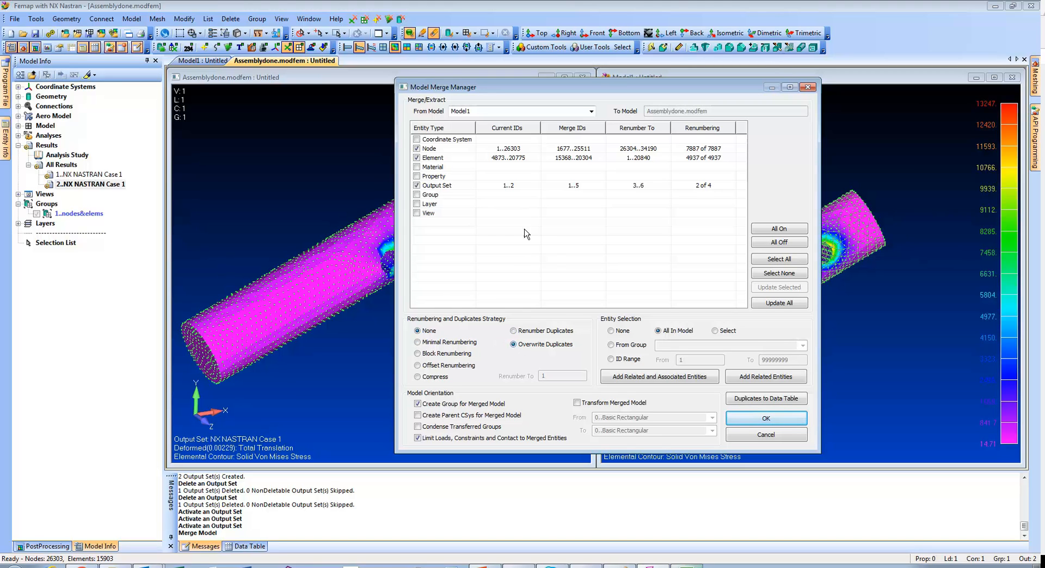
pyautogui.click(788, 303)
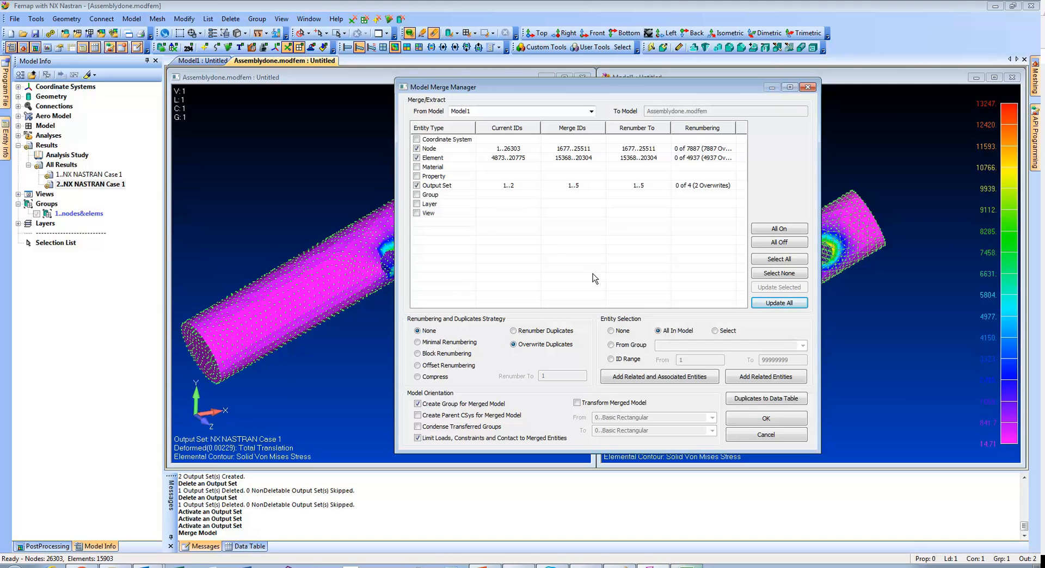
# Limit the merged output sets to the ID range starting from 3 and run the merge into the assembly model.
pyautogui.click(538, 187)
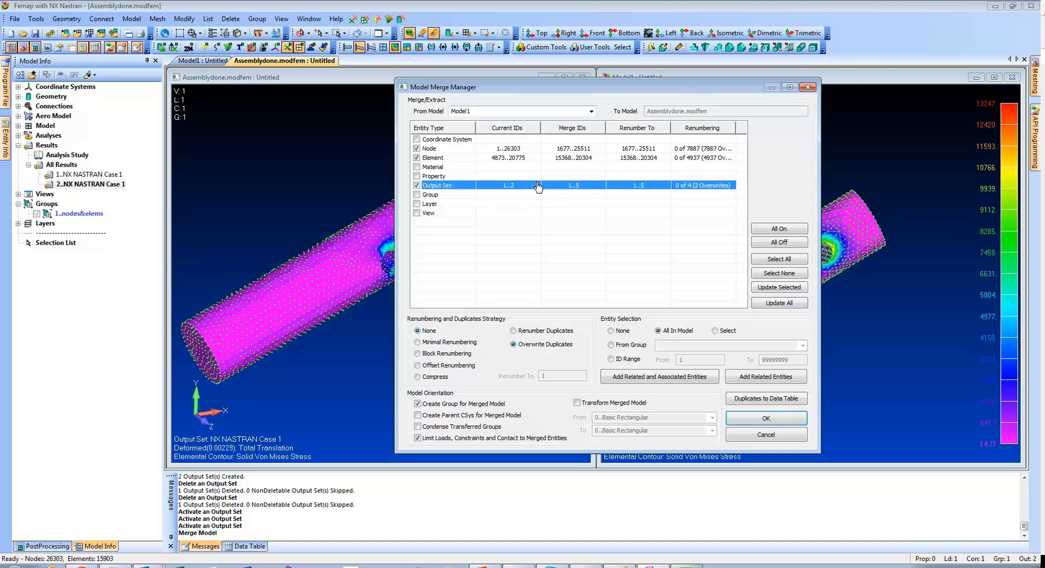
pyautogui.click(634, 360)
pyautogui.doubleClick(696, 357)
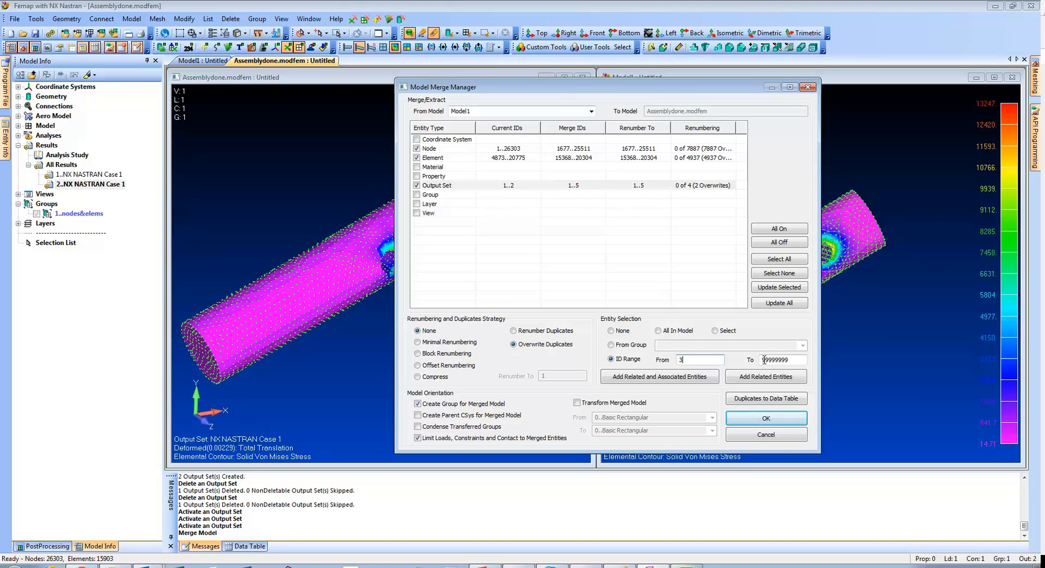
pyautogui.click(777, 287)
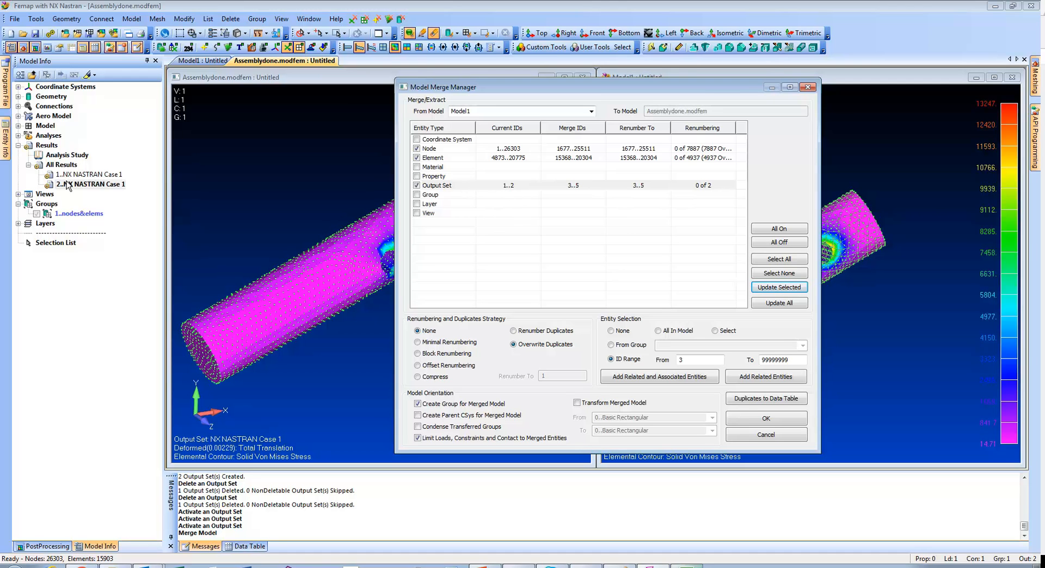
pyautogui.click(740, 418)
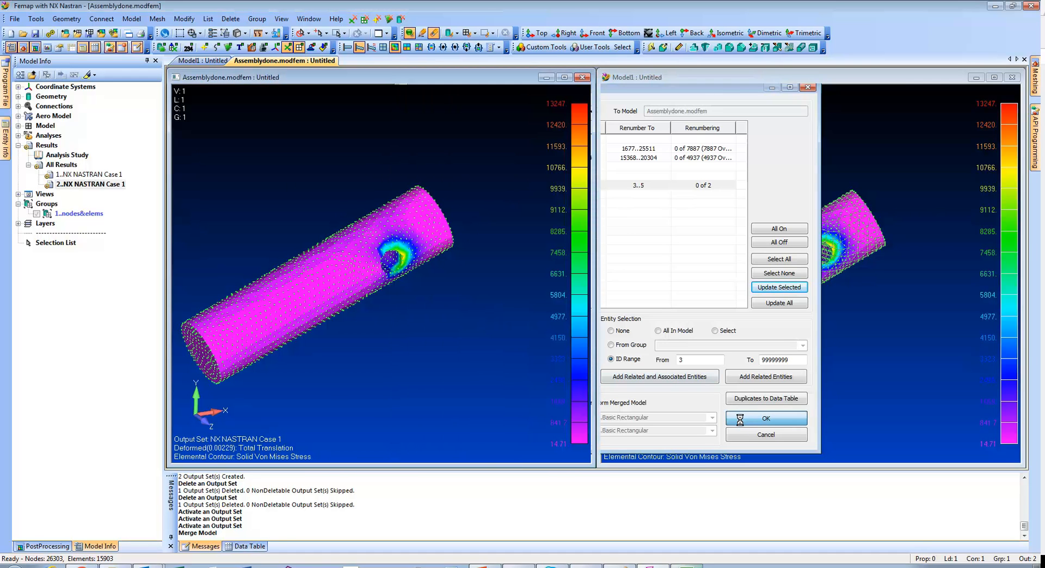
# Compare the Envelope (Max 1,2) and Envelope (Min 1,2) stress contours between the assembly model and Model1.
pyautogui.doubleClick(101, 195)
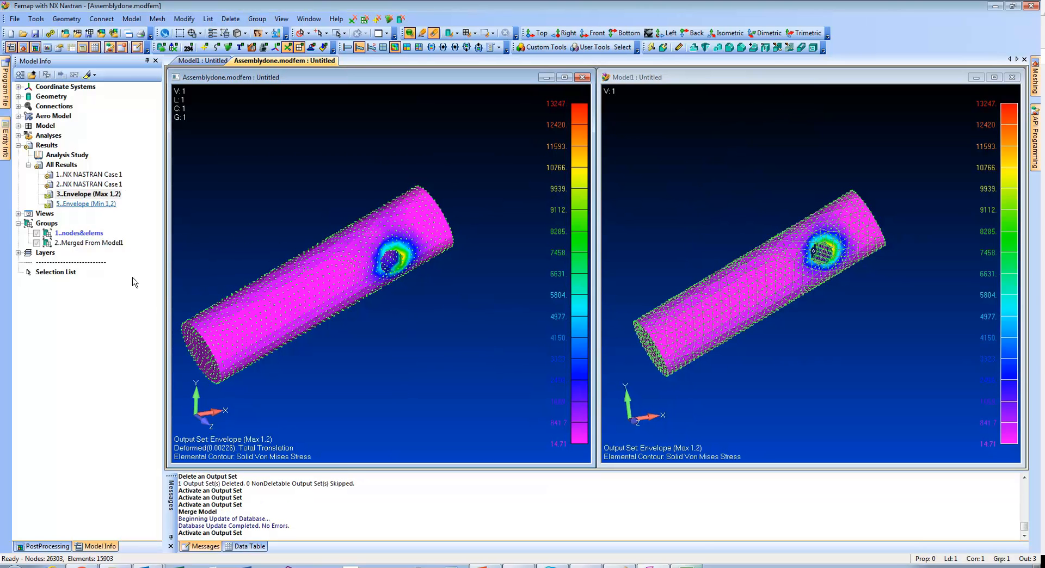
pyautogui.doubleClick(96, 204)
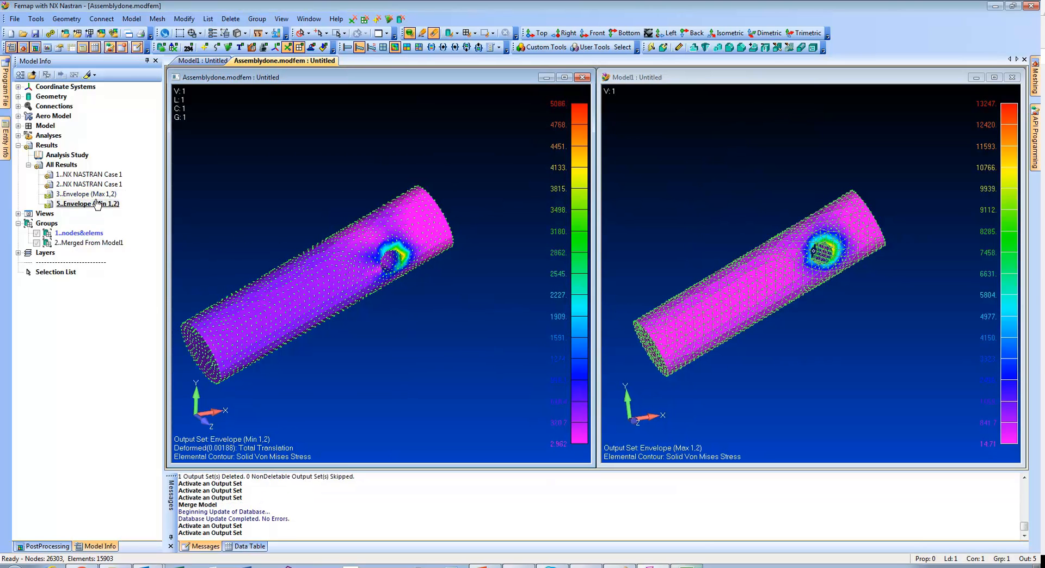
pyautogui.click(747, 292)
pyautogui.doubleClick(123, 204)
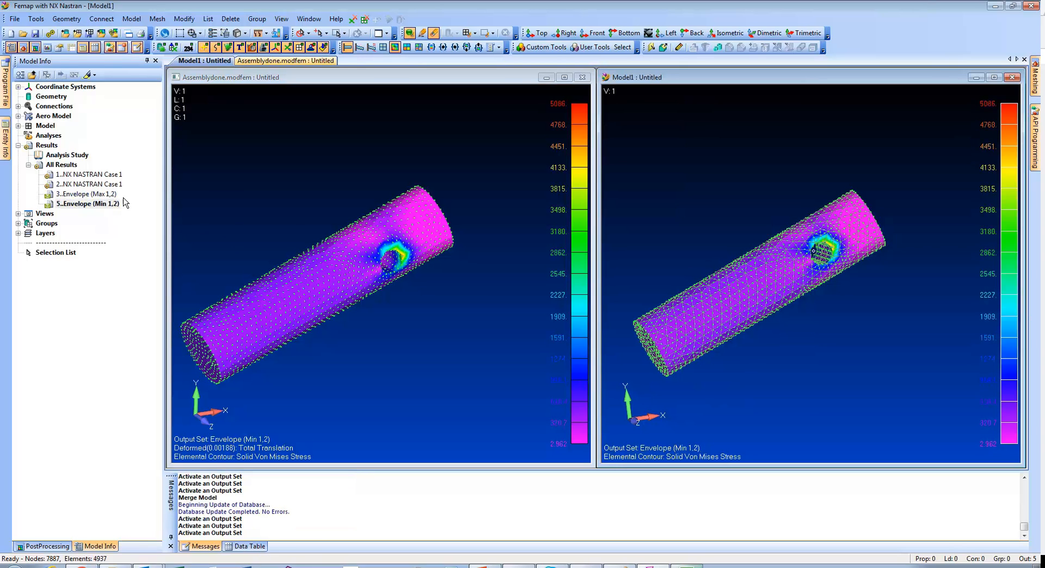
pyautogui.click(180, 172)
pyautogui.doubleClick(109, 194)
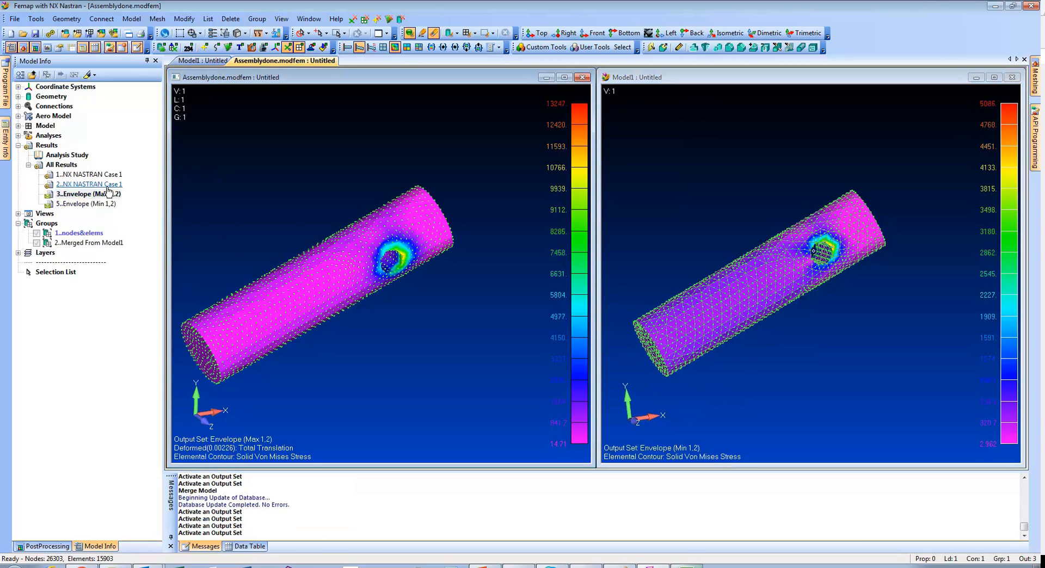
# Show the full model in the assembly view instead of only the rod group and select the Envelope (Max 1,2) output set.
pyautogui.rightClick(89, 233)
pyautogui.click(251, 212)
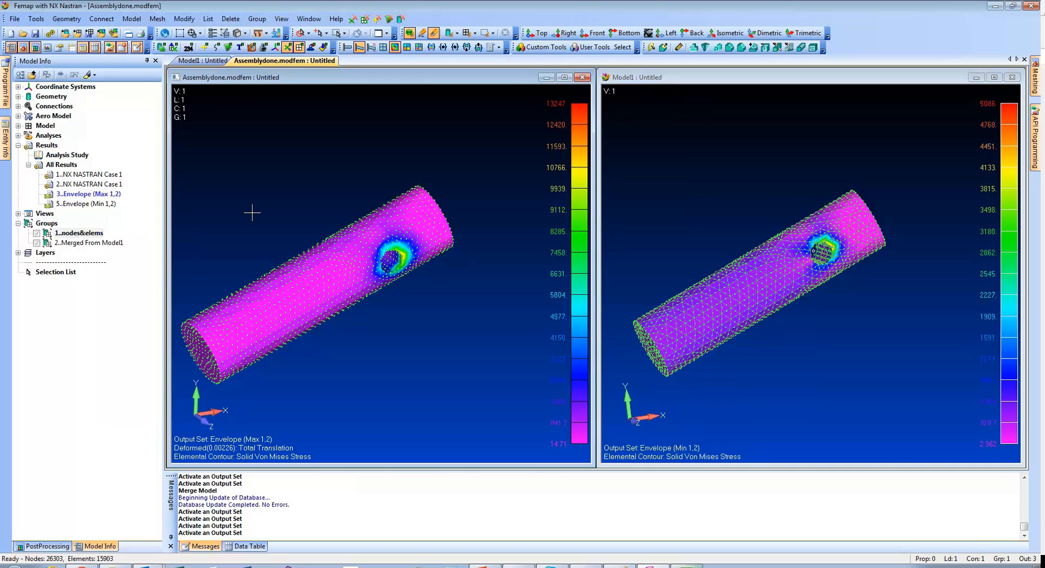
pyautogui.rightClick(89, 238)
pyautogui.click(148, 309)
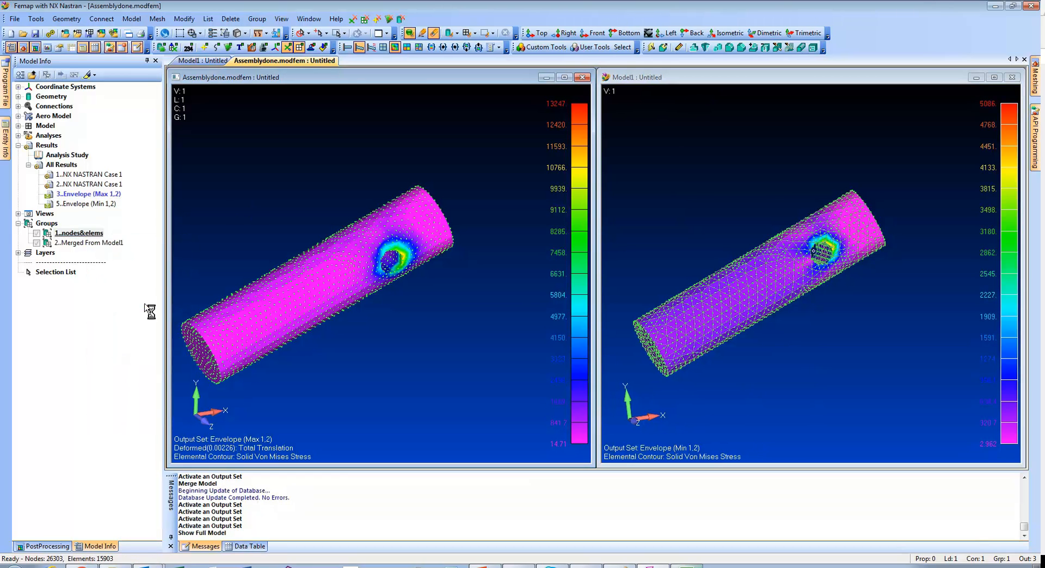
pyautogui.moveTo(312, 280); pyautogui.dragTo(312, 280, button='middle')
pyautogui.click(97, 195)
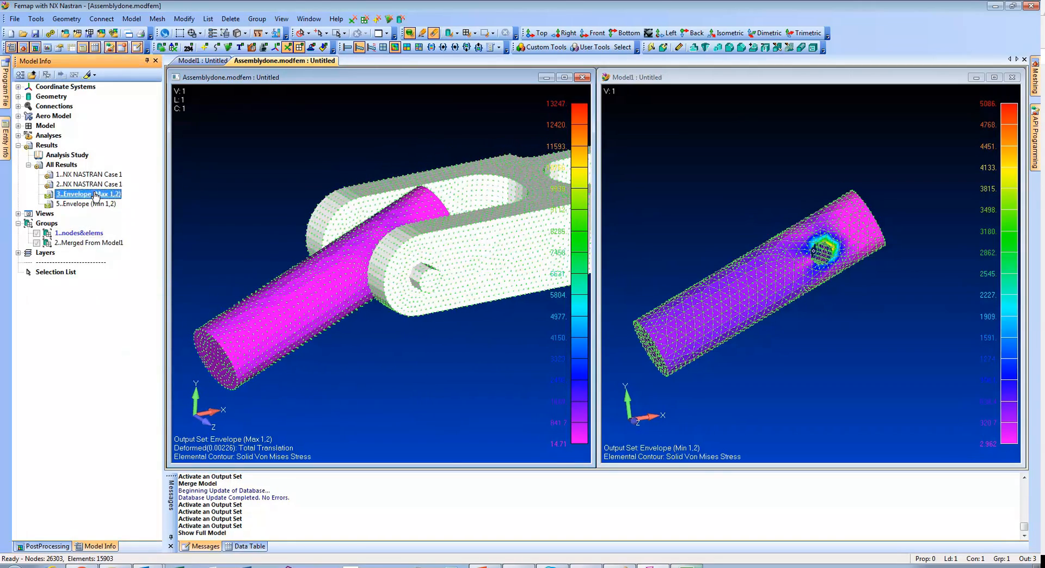